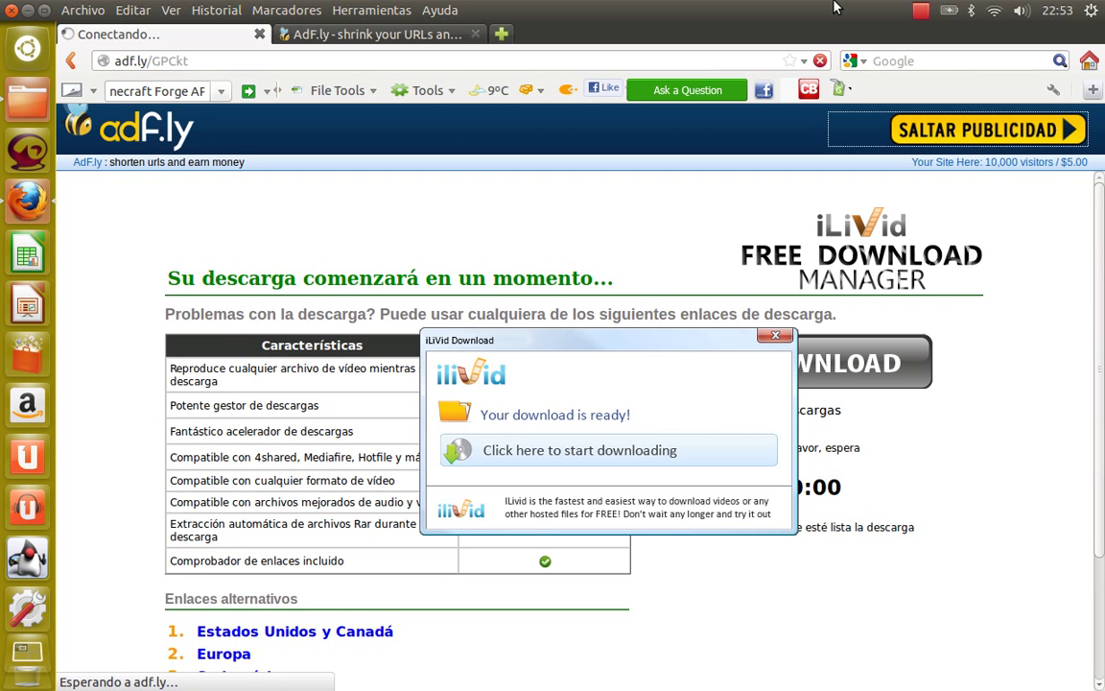
Close the Minecraft Forge ad tab and skip the advertisement on the remaining AdF.ly page.
{"action": "left_click", "coordinate": [341, 35]}
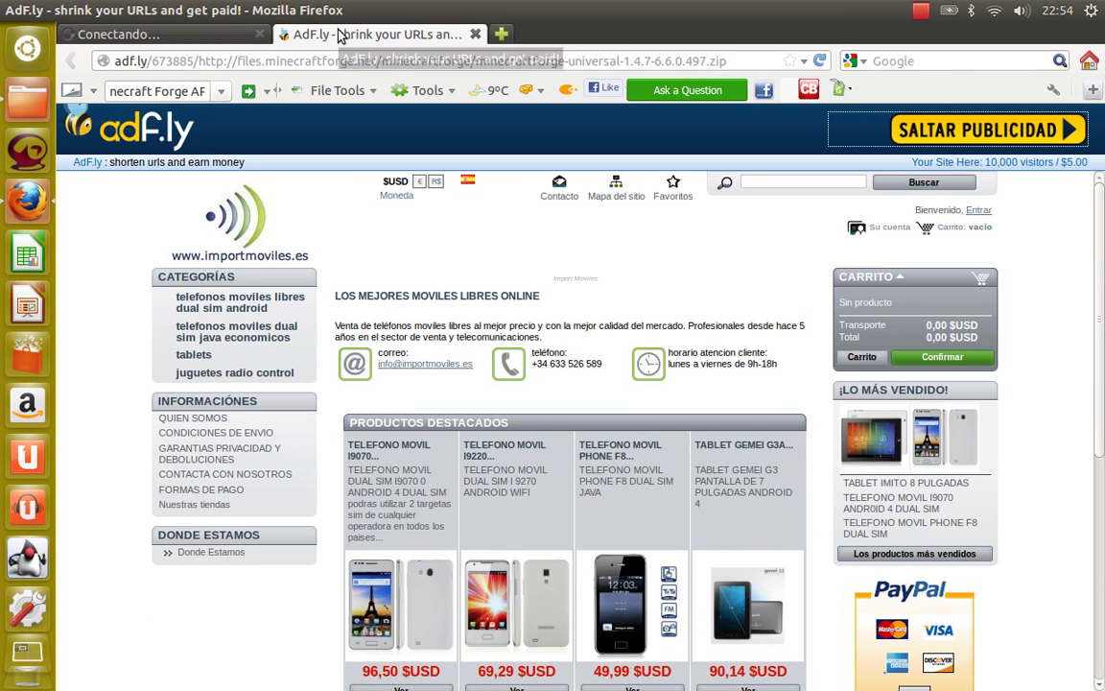
{"action": "middle_click", "coordinate": [340, 36]}
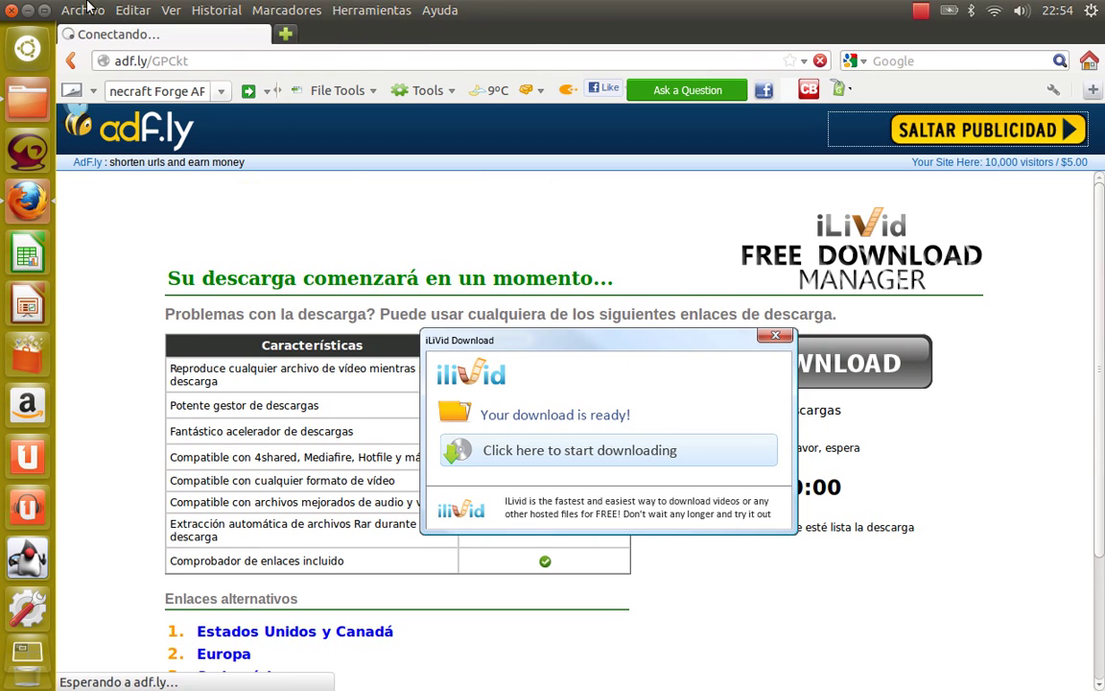
{"action": "left_click", "coordinate": [1010, 133]}
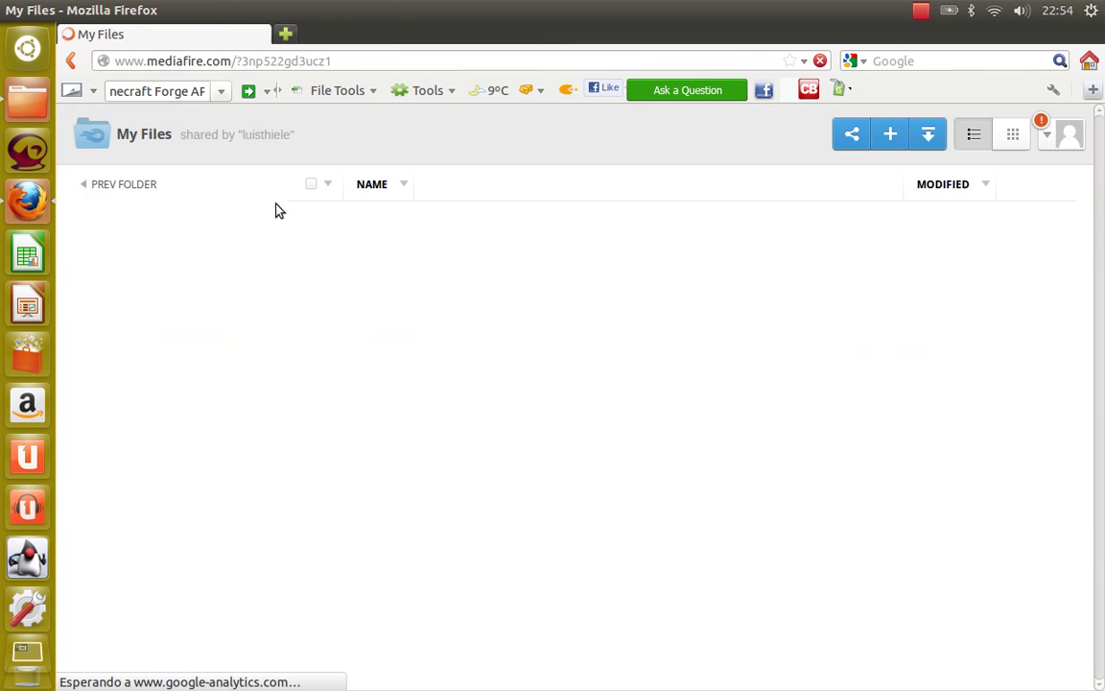
Open the download page of WF3 1.4.7 v1.zip from the Minecraft 1.4.7 folder of Warfield 3.
{"action": "left_click", "coordinate": [141, 209]}
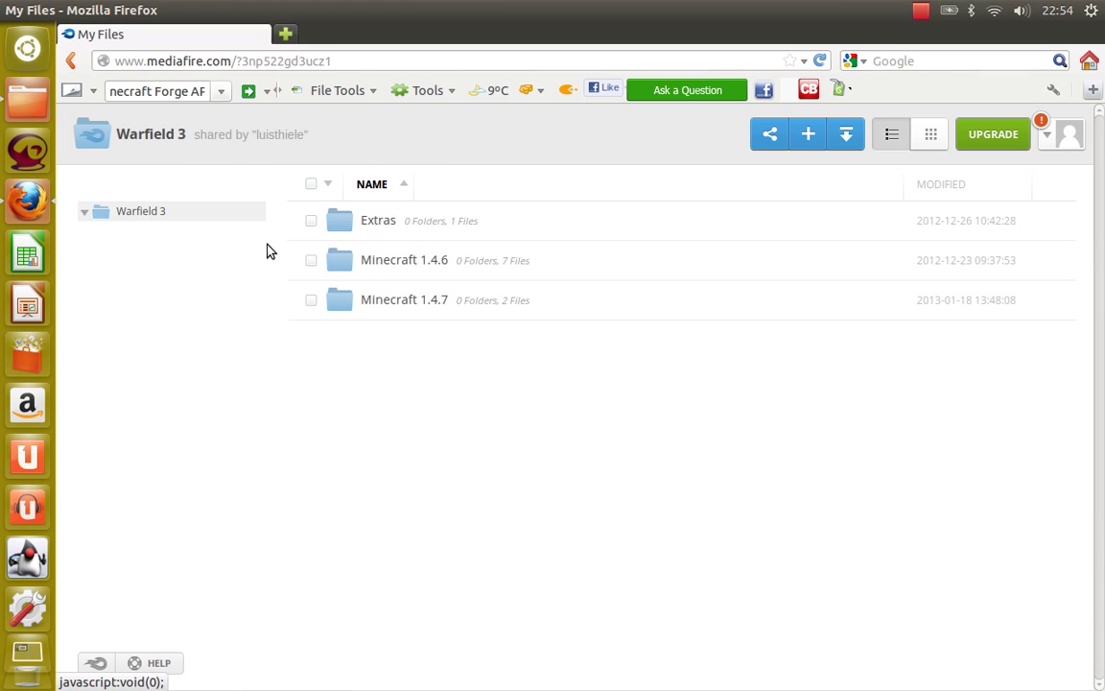
{"action": "left_click", "coordinate": [397, 303]}
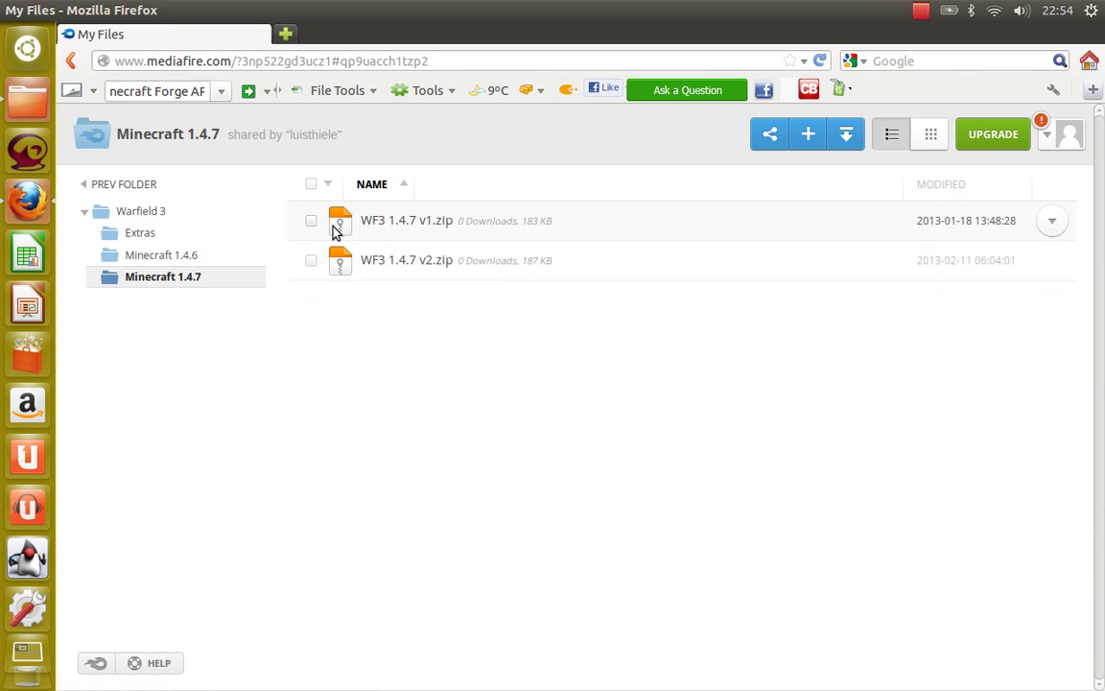
{"action": "left_click", "coordinate": [335, 231]}
{"action": "left_click", "coordinate": [335, 230]}
{"action": "left_click", "coordinate": [335, 230]}
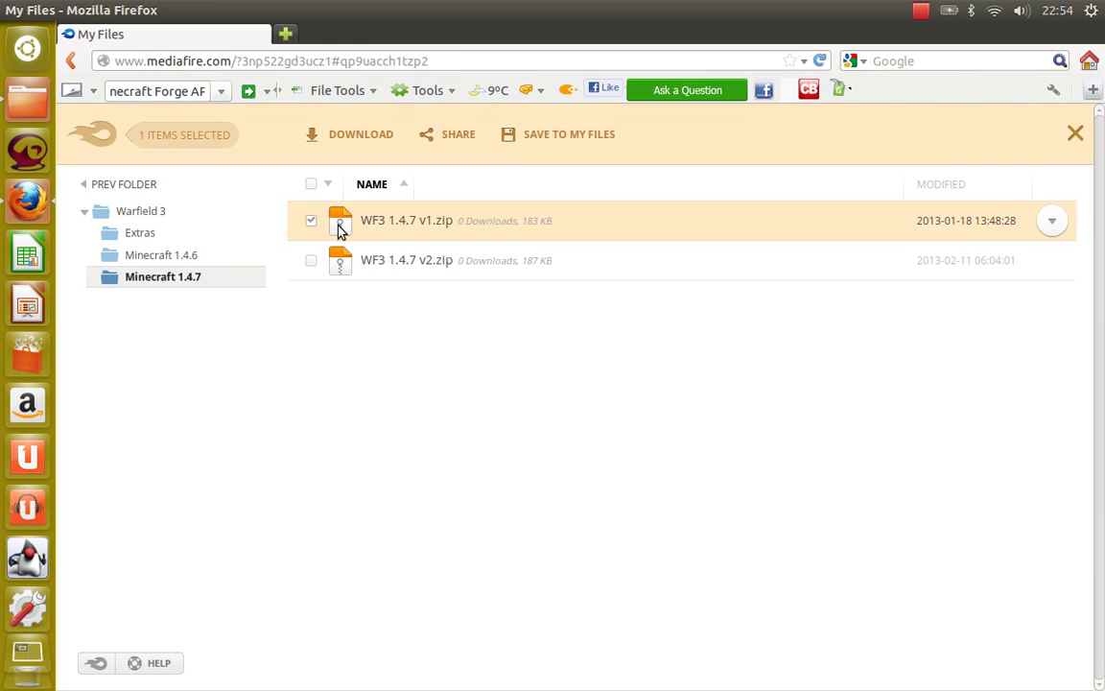
{"action": "left_click", "coordinate": [383, 220]}
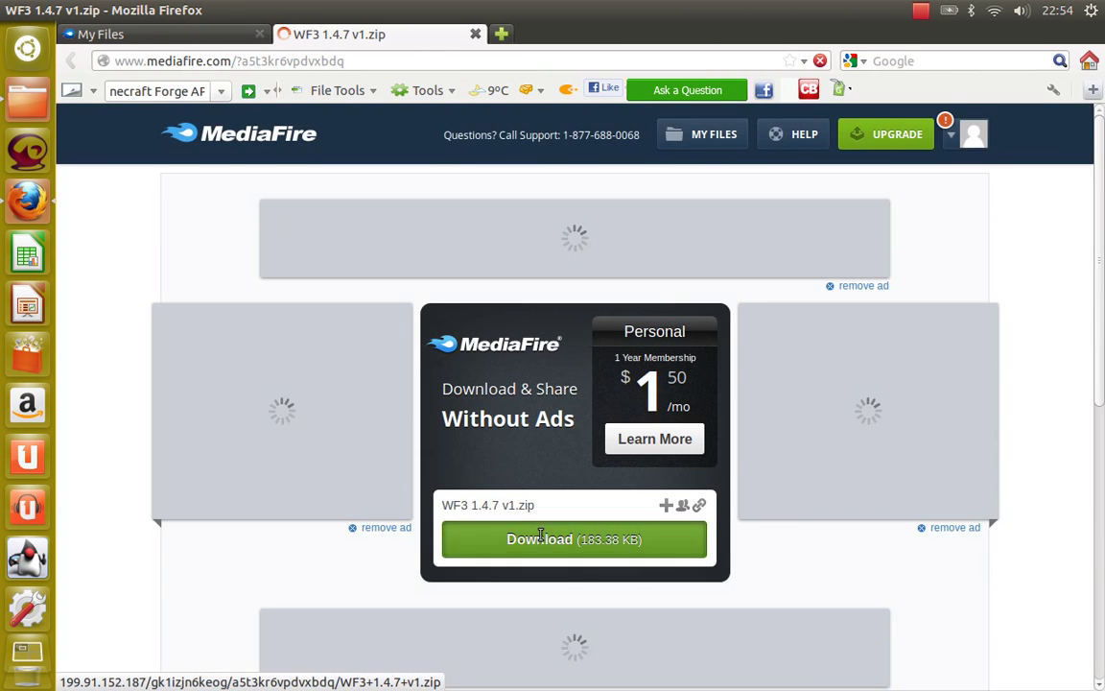
Download WF3 1.4.7 v1.zip with the save-file option and close the downloads list.
{"action": "left_click", "coordinate": [540, 539]}
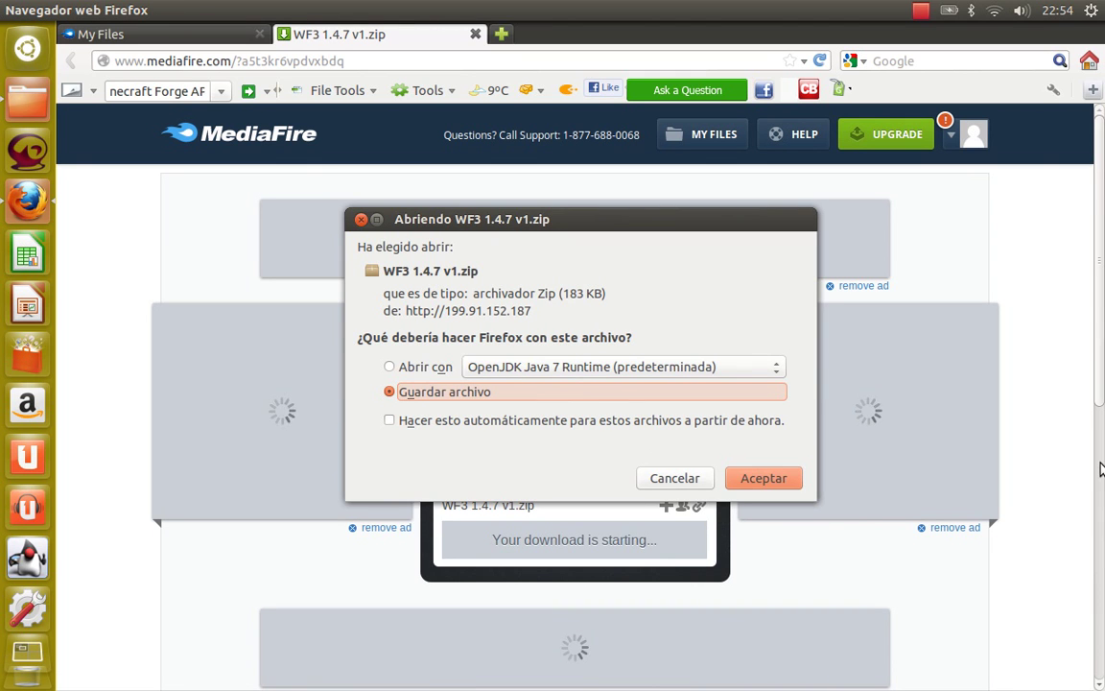
{"action": "left_click", "coordinate": [775, 482]}
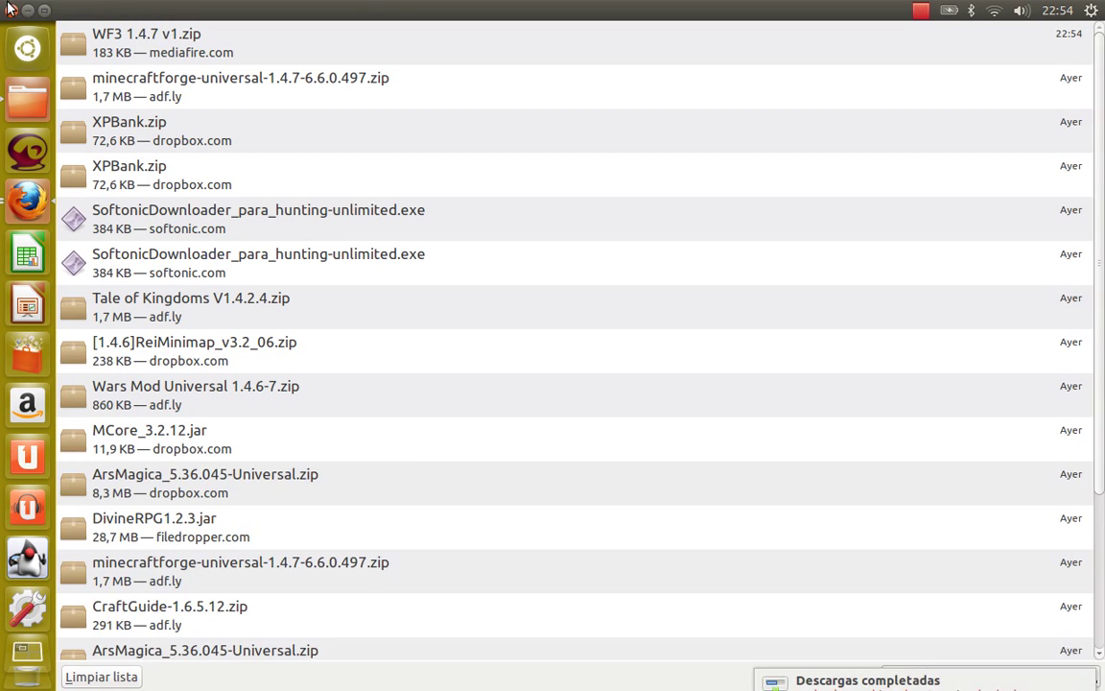
{"action": "left_click", "coordinate": [11, 9]}
Return the My Files page to the Warfield 3 folder and minimize the browser.
{"action": "left_click", "coordinate": [137, 34]}
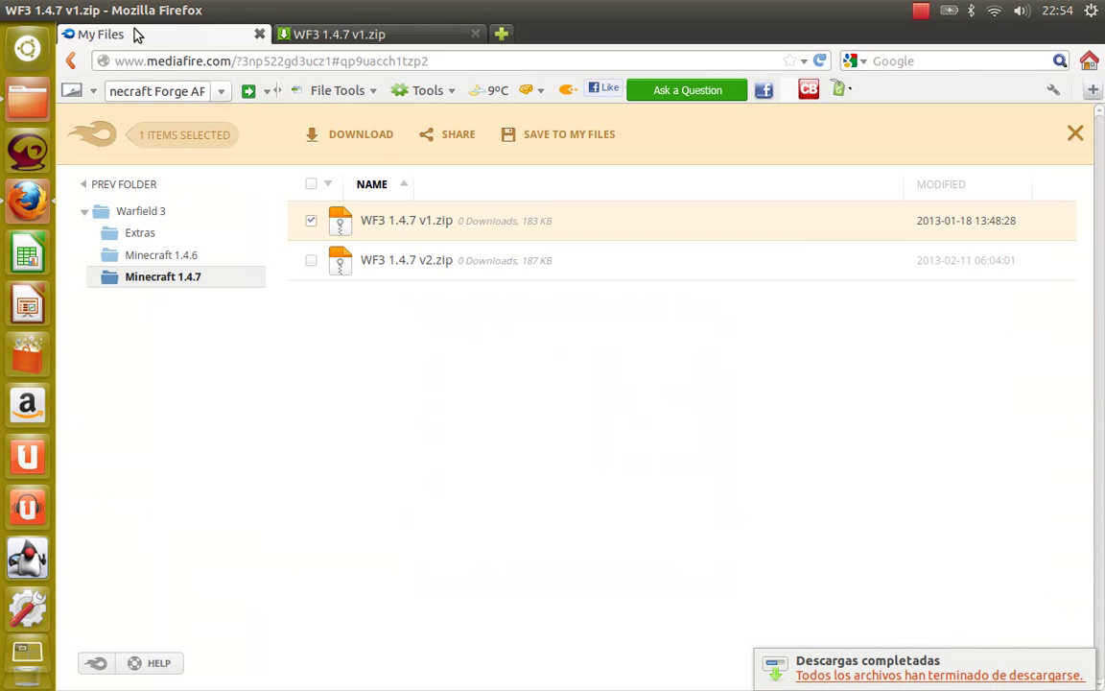
{"action": "left_click", "coordinate": [70, 59]}
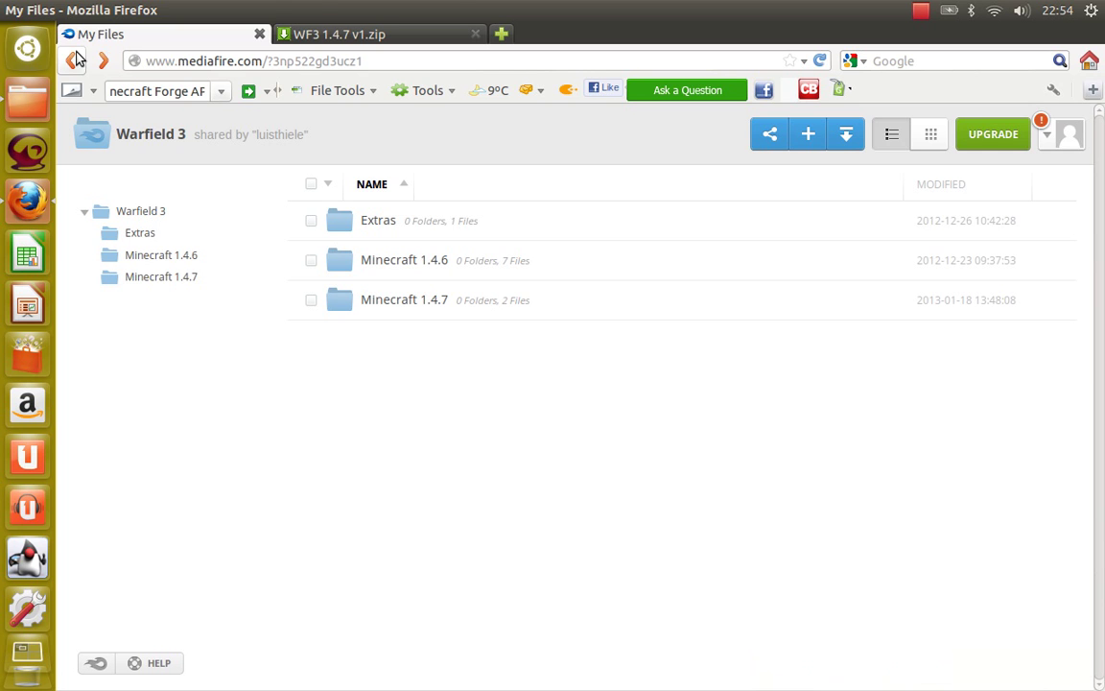
{"action": "left_click", "coordinate": [32, 10]}
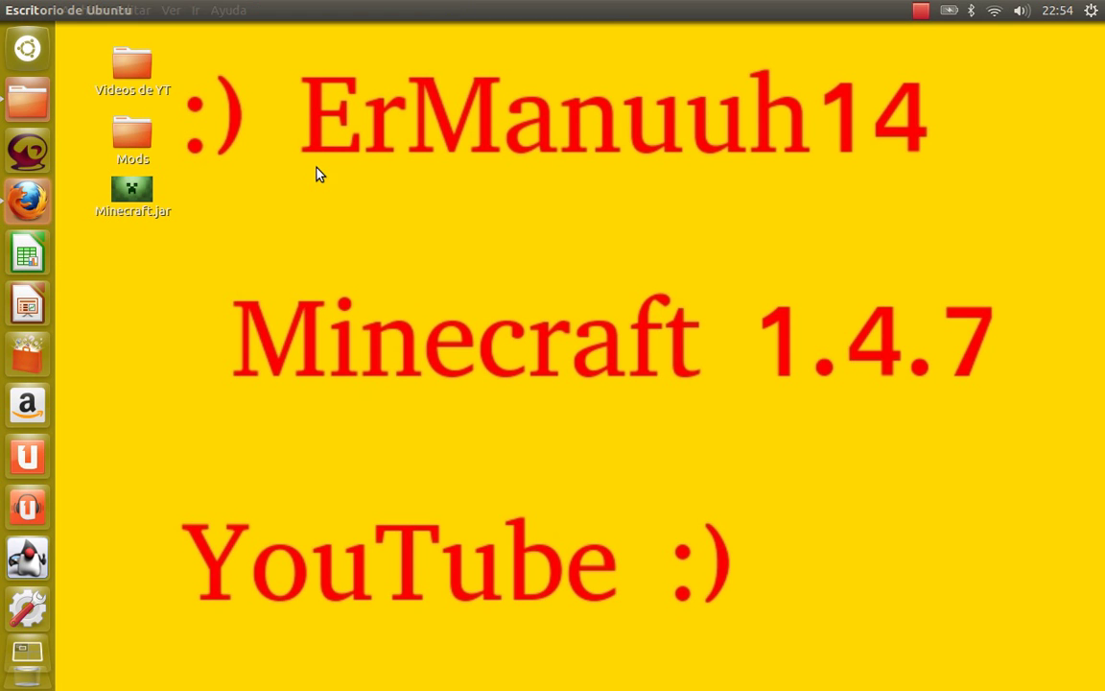
Open the Descargas folder in a new file manager window.
{"action": "right_click", "coordinate": [53, 97]}
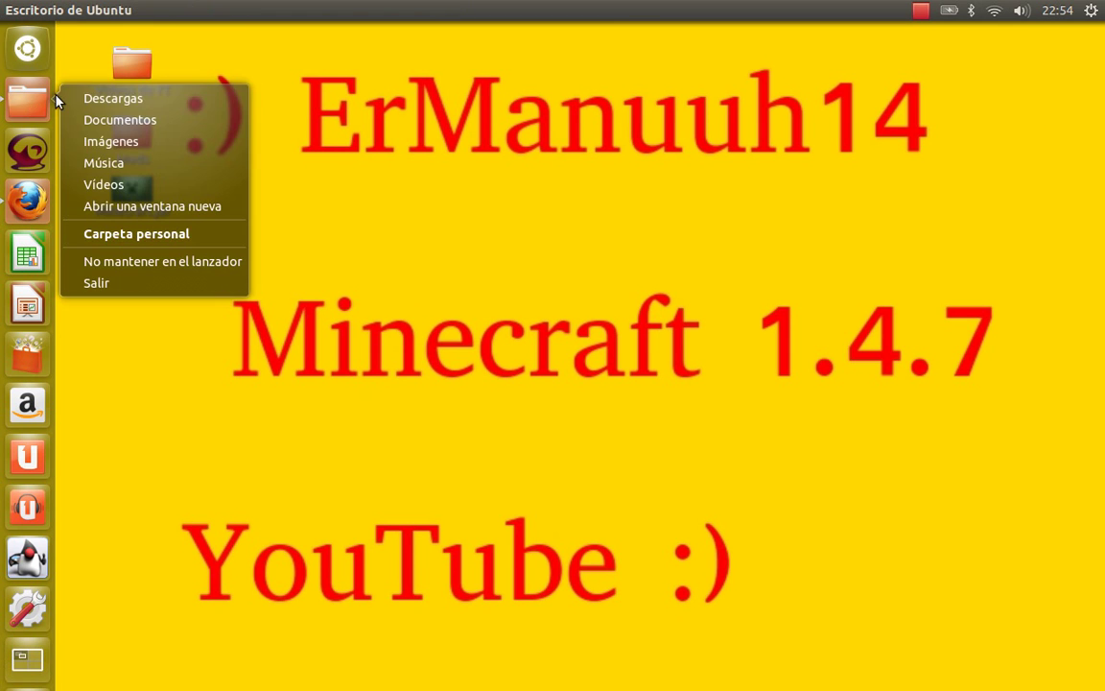
{"action": "left_click", "coordinate": [153, 208]}
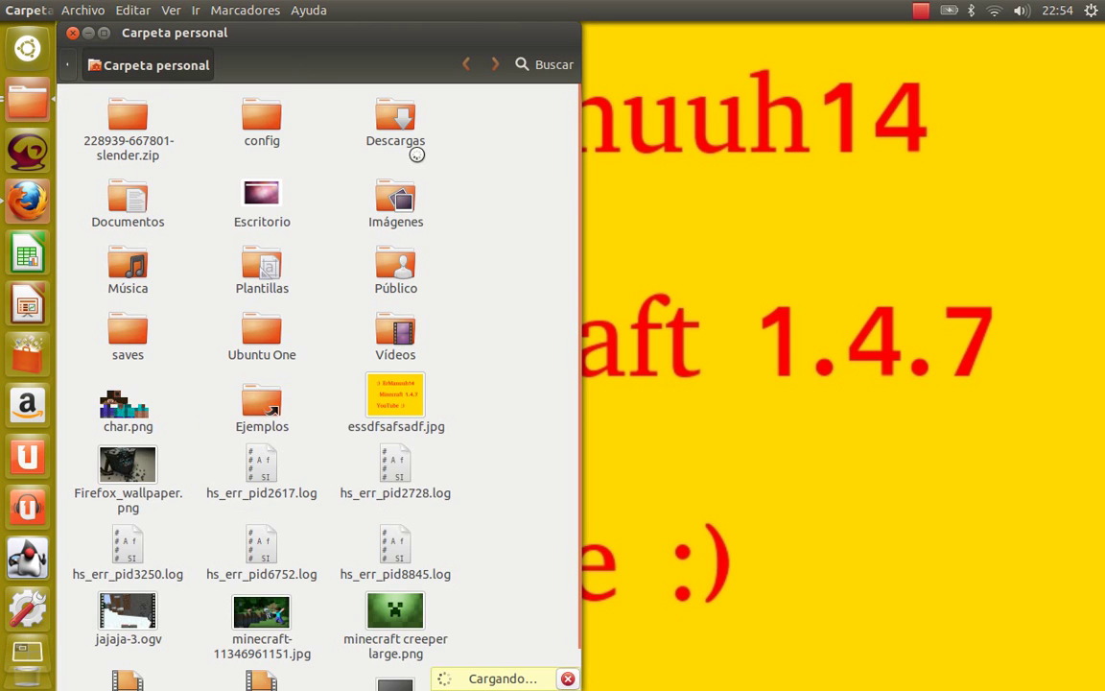
{"action": "double_click", "coordinate": [391, 112]}
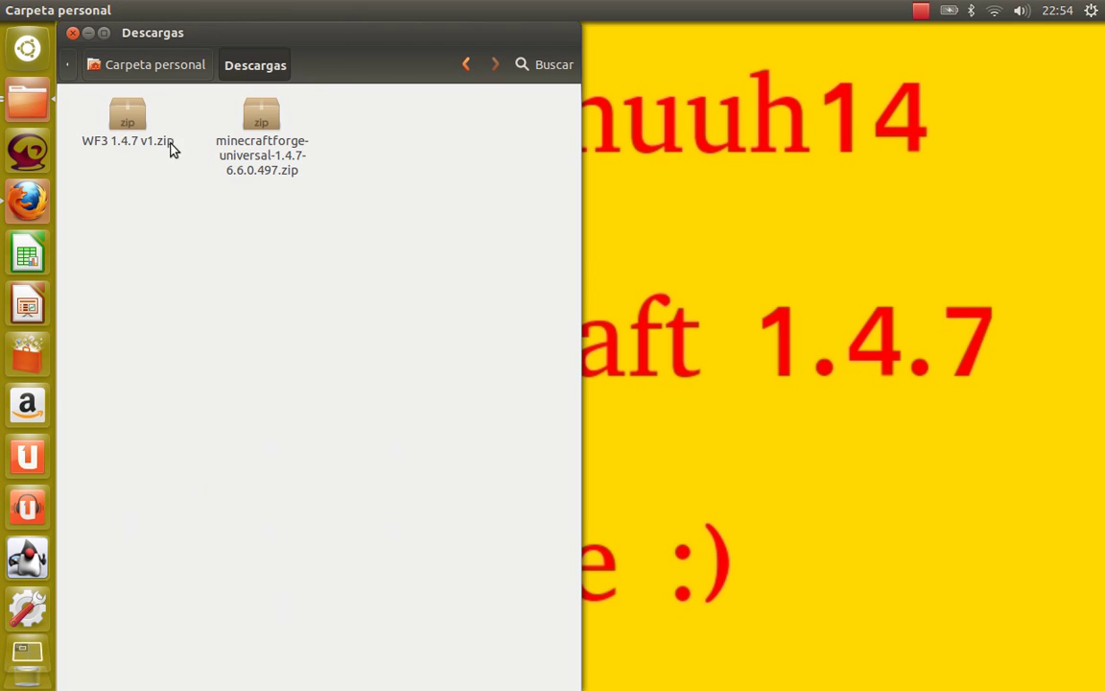
{"action": "left_click", "coordinate": [25, 96]}
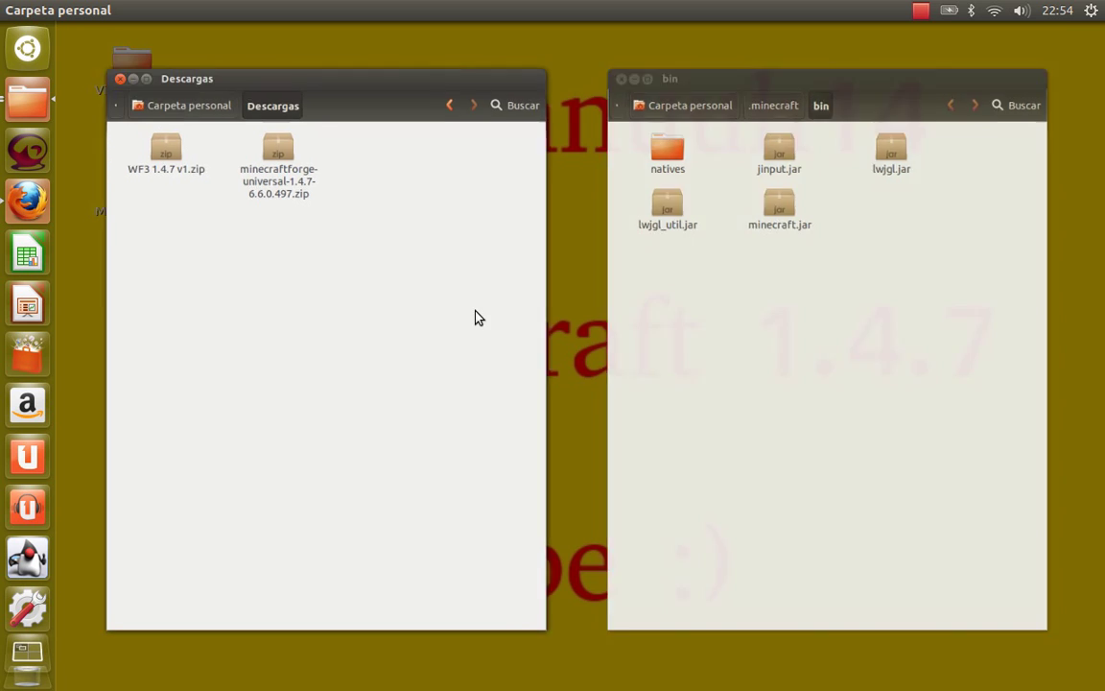
{"action": "left_click", "coordinate": [476, 315]}
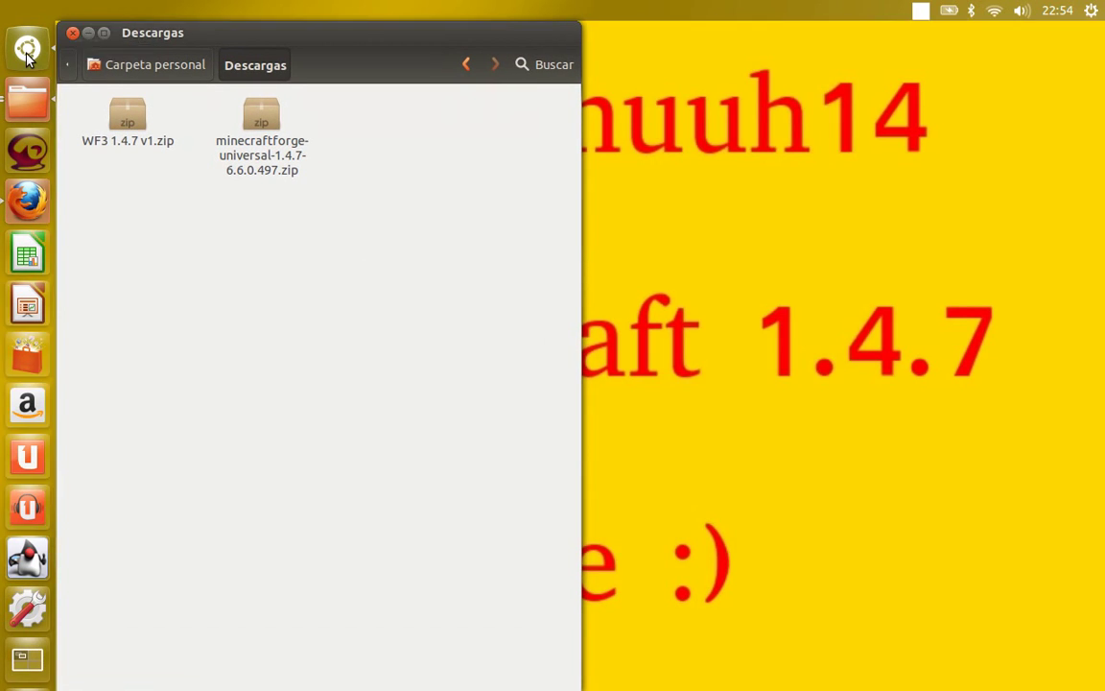
Search the system for %appdata%, clear the search text and close the search.
{"action": "left_click", "coordinate": [27, 50]}
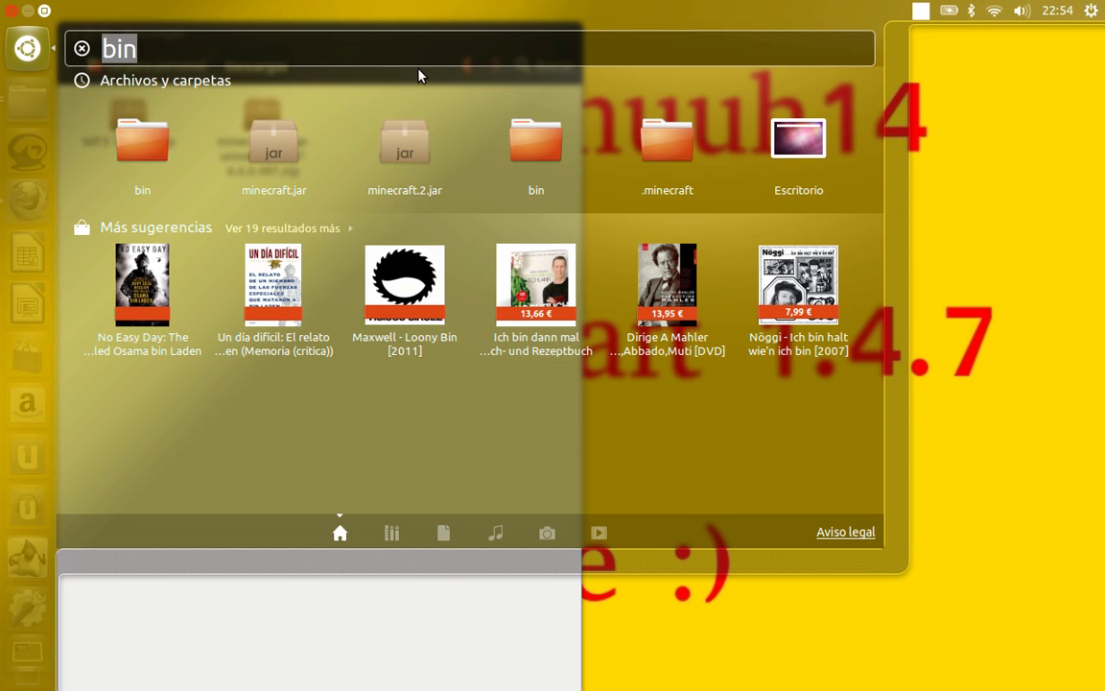
{"action": "key", "text": "BackSpace"}
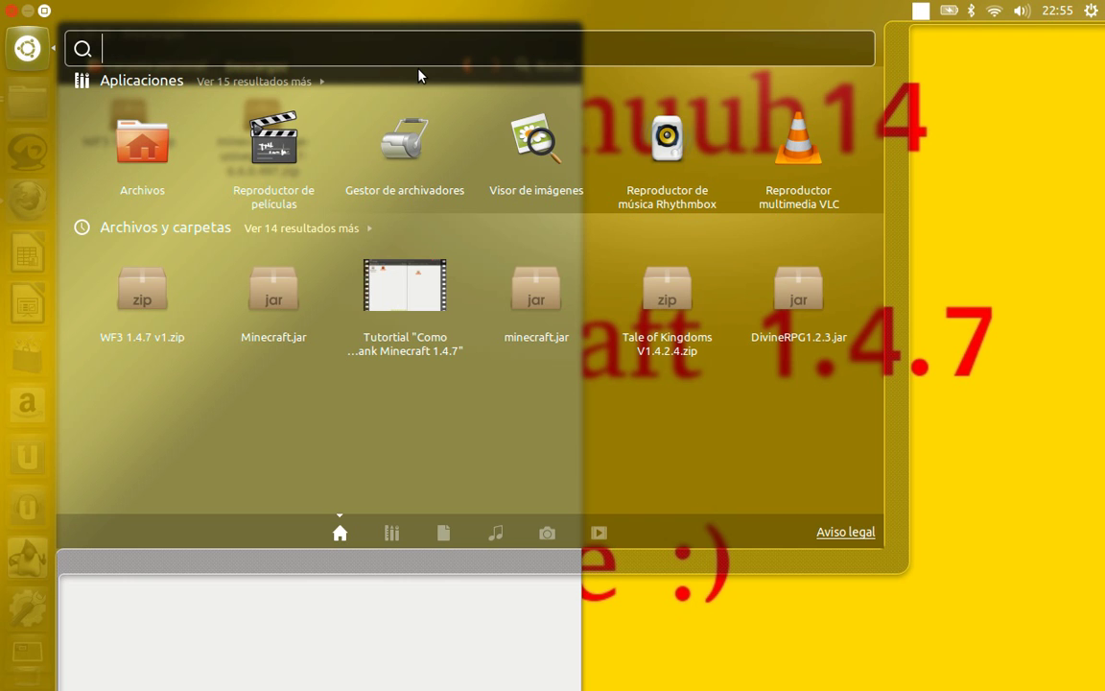
{"action": "type", "text": "&"}
{"action": "key", "text": "BackSpace"}
{"action": "type", "text": "%app"}
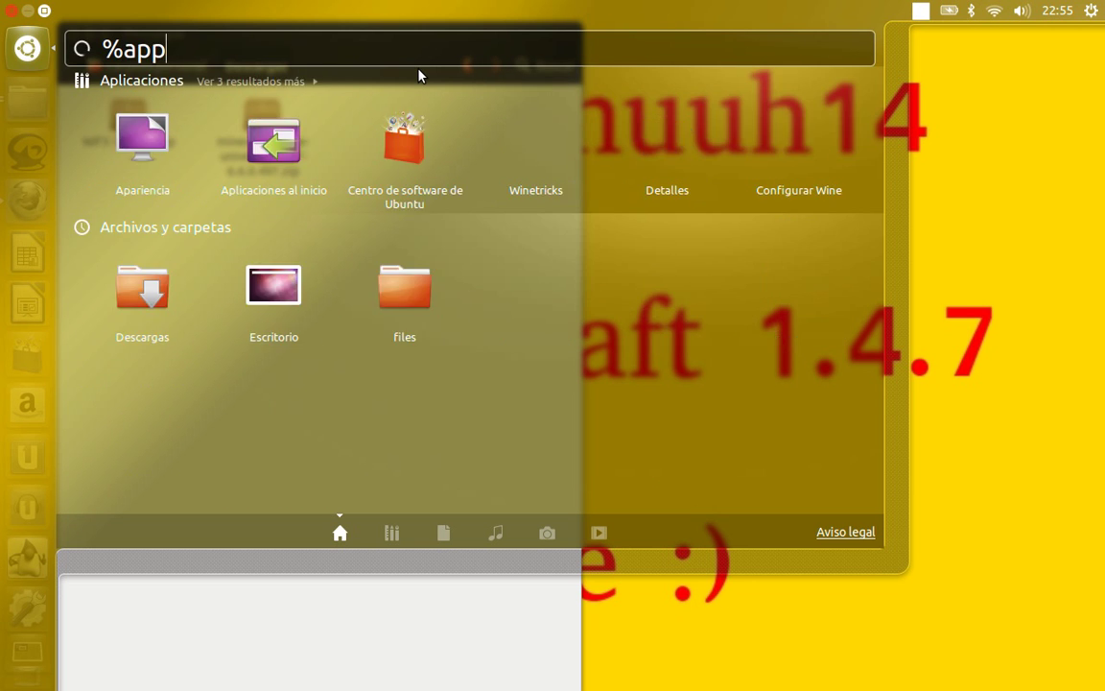
{"action": "type", "text": "data"}
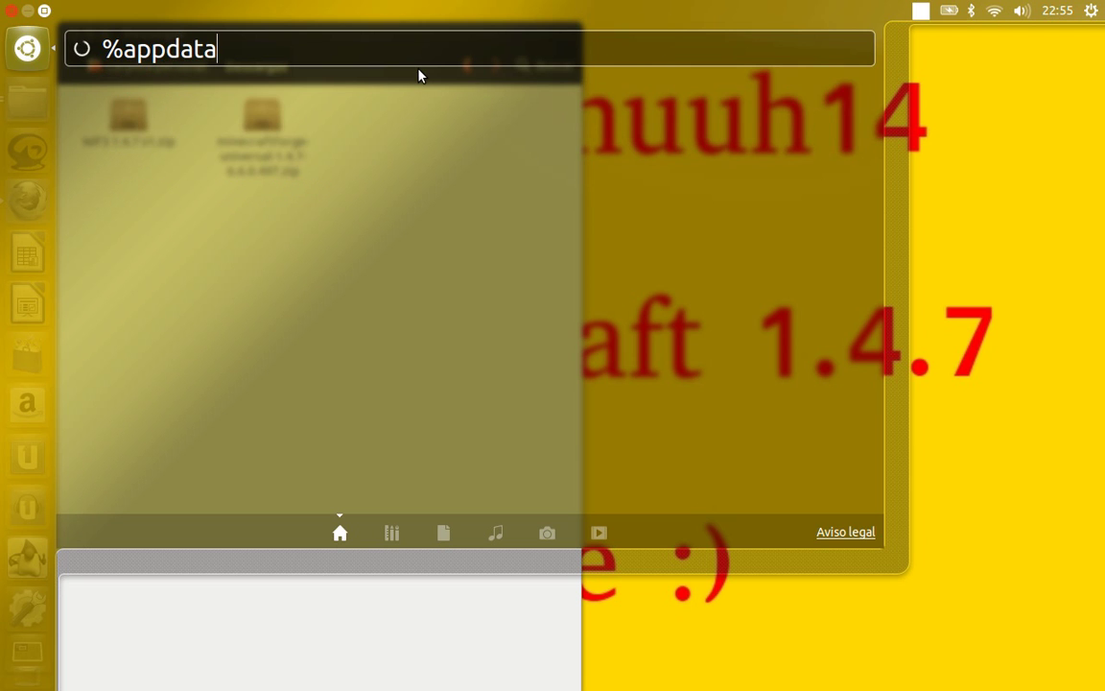
{"action": "type", "text": "%"}
{"action": "key", "text": "BackSpace"}
{"action": "key", "text": "BackSpace"}
{"action": "key", "text": "BackSpace"}
{"action": "key", "text": "BackSpace"}
{"action": "key", "text": "BackSpace"}
{"action": "key", "text": "BackSpace"}
{"action": "key", "text": "BackSpace"}
{"action": "key", "text": "BackSpace"}
{"action": "key", "text": "BackSpace"}
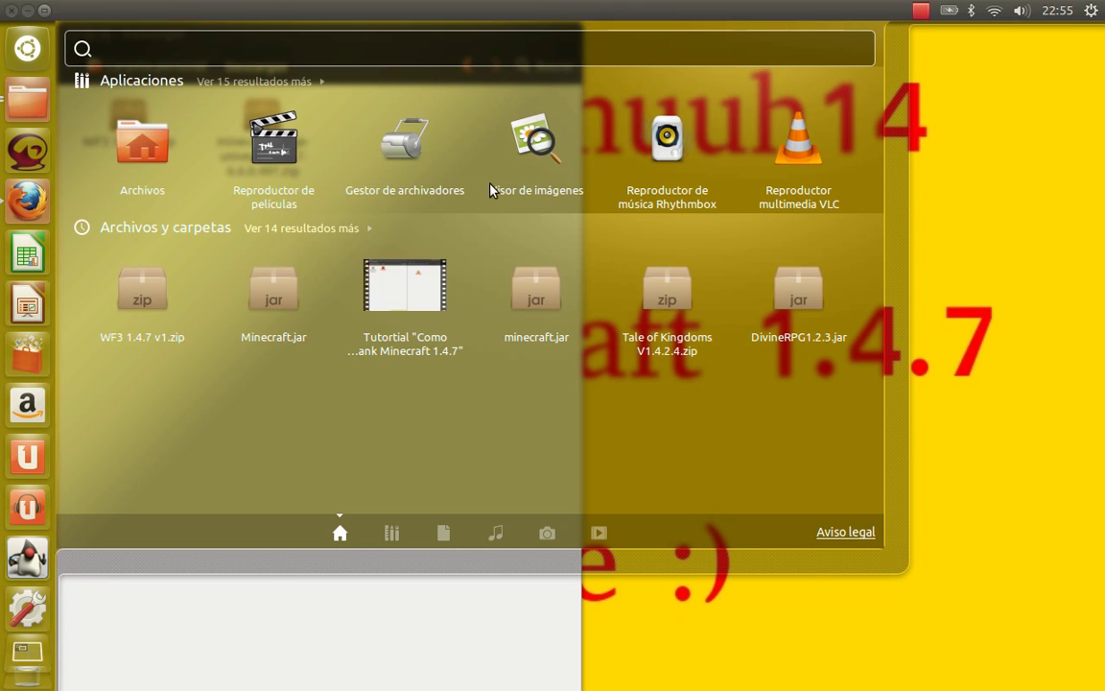
{"action": "key", "text": "Escape"}
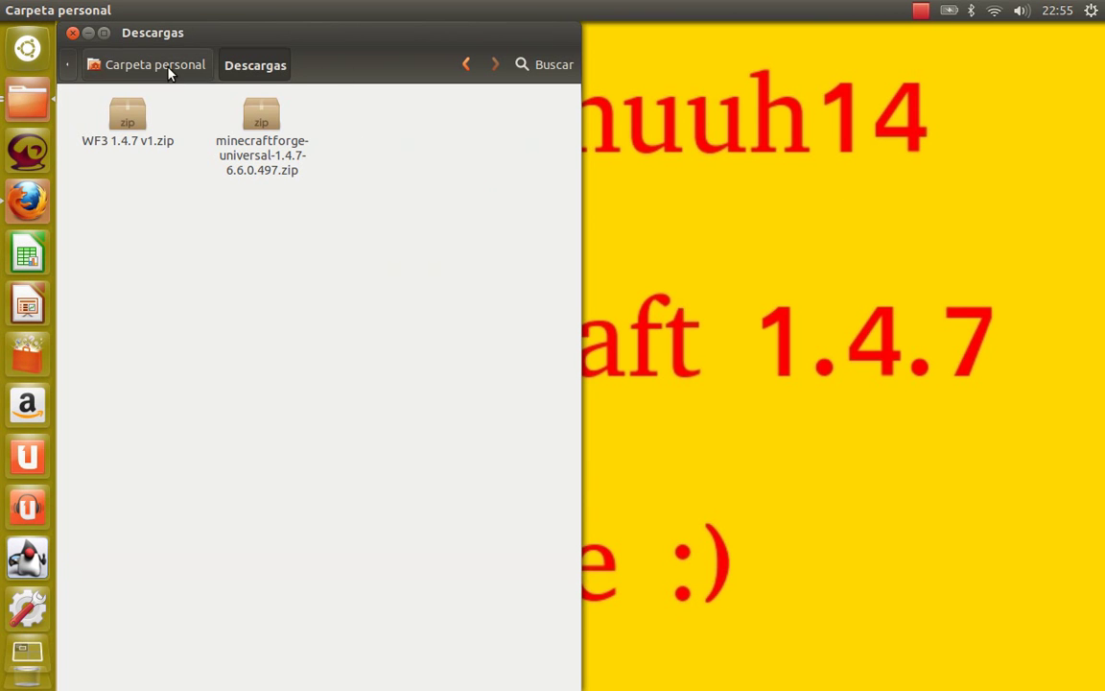
Bring the .minecraft bin folder window forward and open minecraft.jar with the archive manager.
{"action": "left_click_drag", "start_coordinate": [190, 43], "coordinate": [2, 101]}
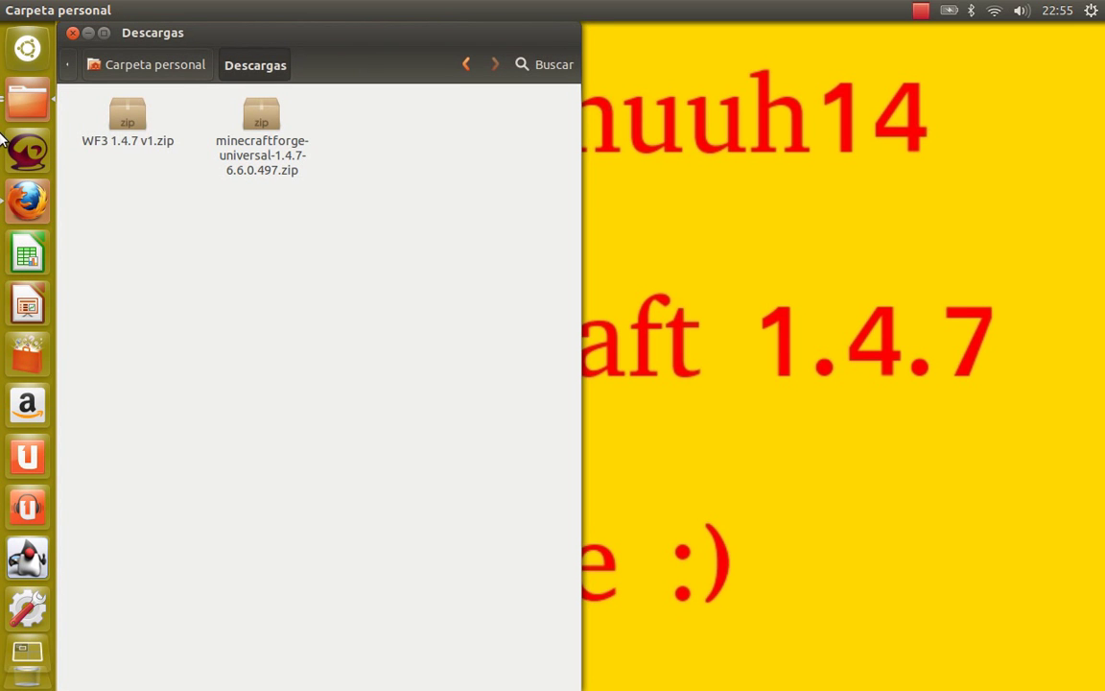
{"action": "left_click", "coordinate": [27, 125]}
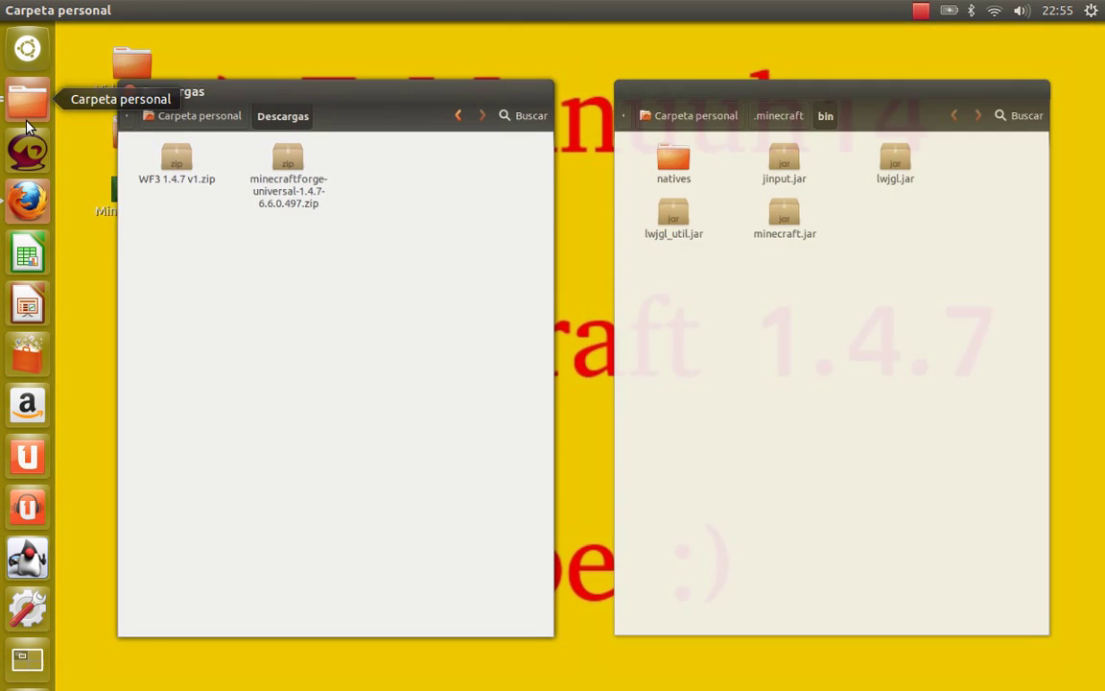
{"action": "left_click", "coordinate": [826, 210]}
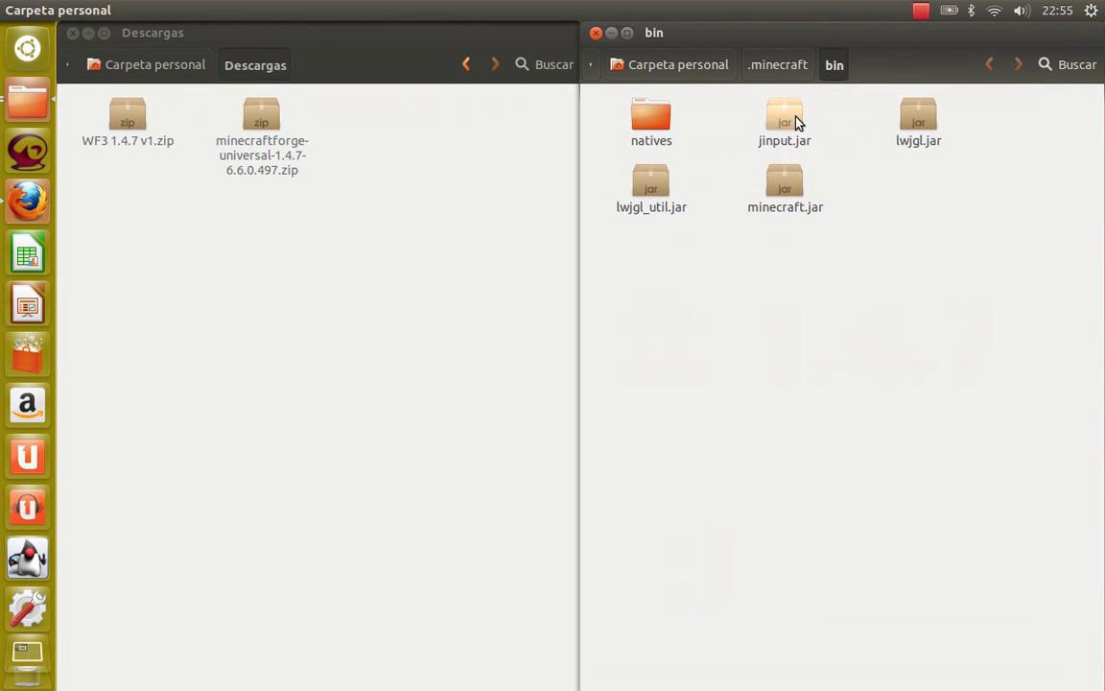
{"action": "right_click", "coordinate": [790, 170]}
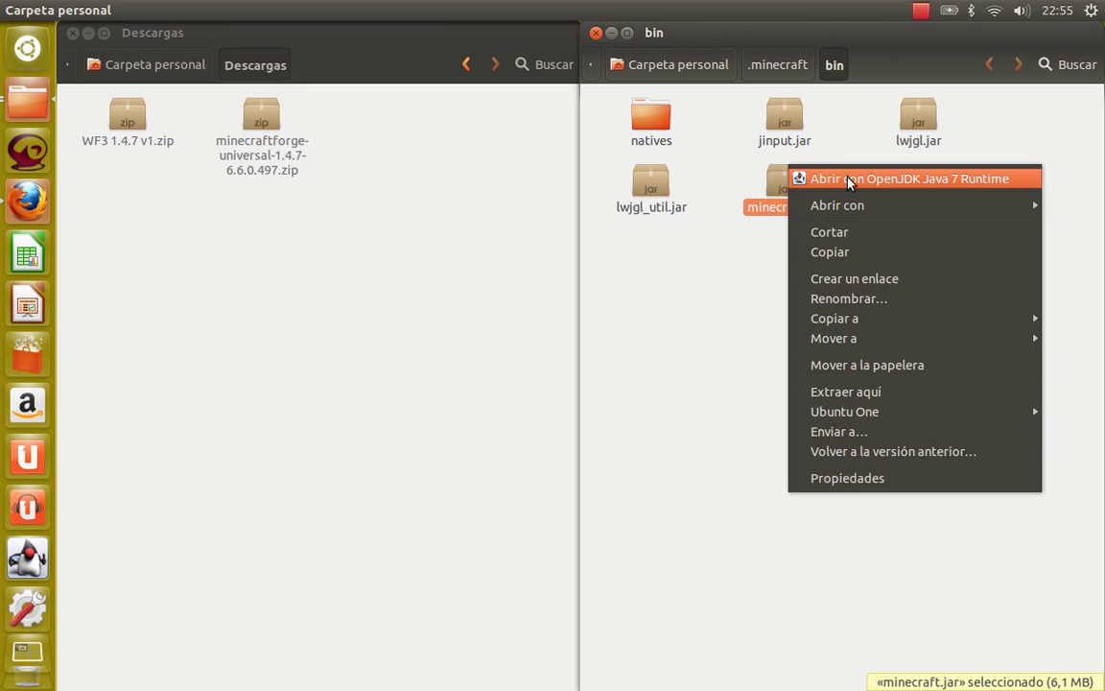
{"action": "mouse_move", "coordinate": [851, 207]}
{"action": "left_click", "coordinate": [639, 204]}
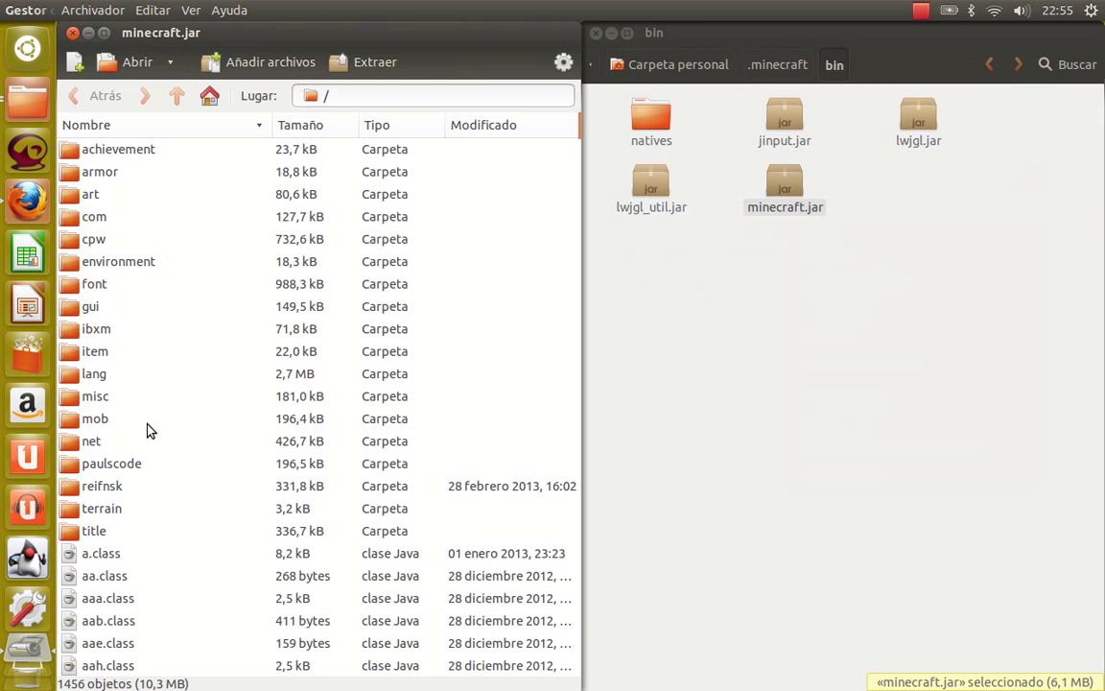
{"action": "left_click", "coordinate": [133, 328]}
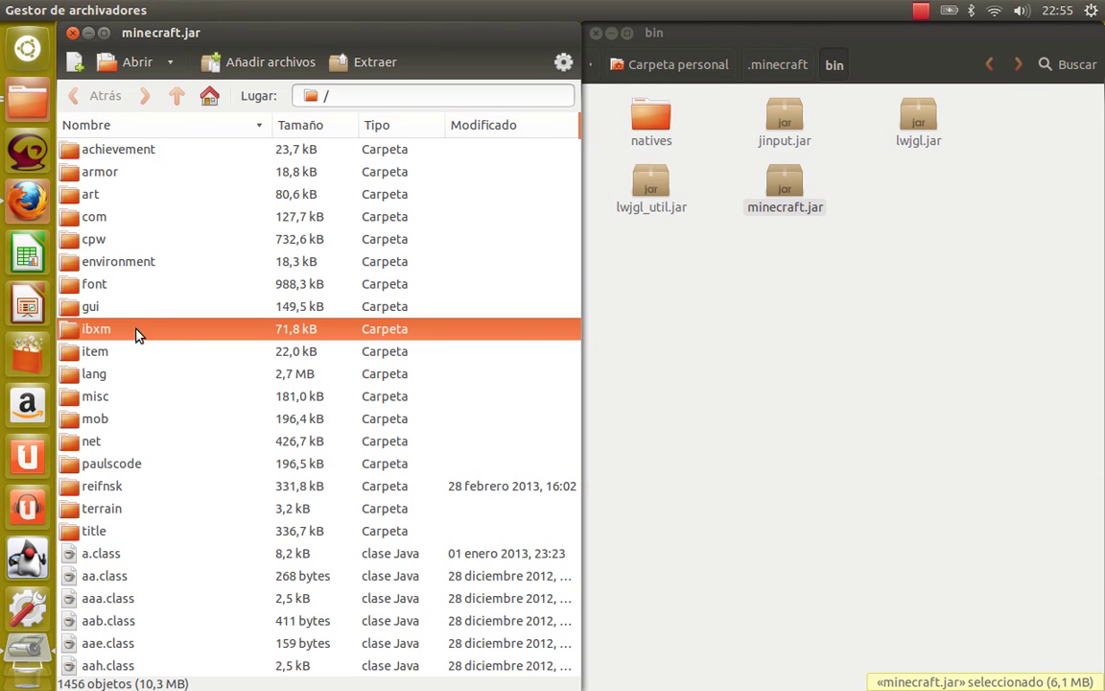
{"action": "left_click", "coordinate": [157, 351]}
{"action": "left_click", "coordinate": [155, 320]}
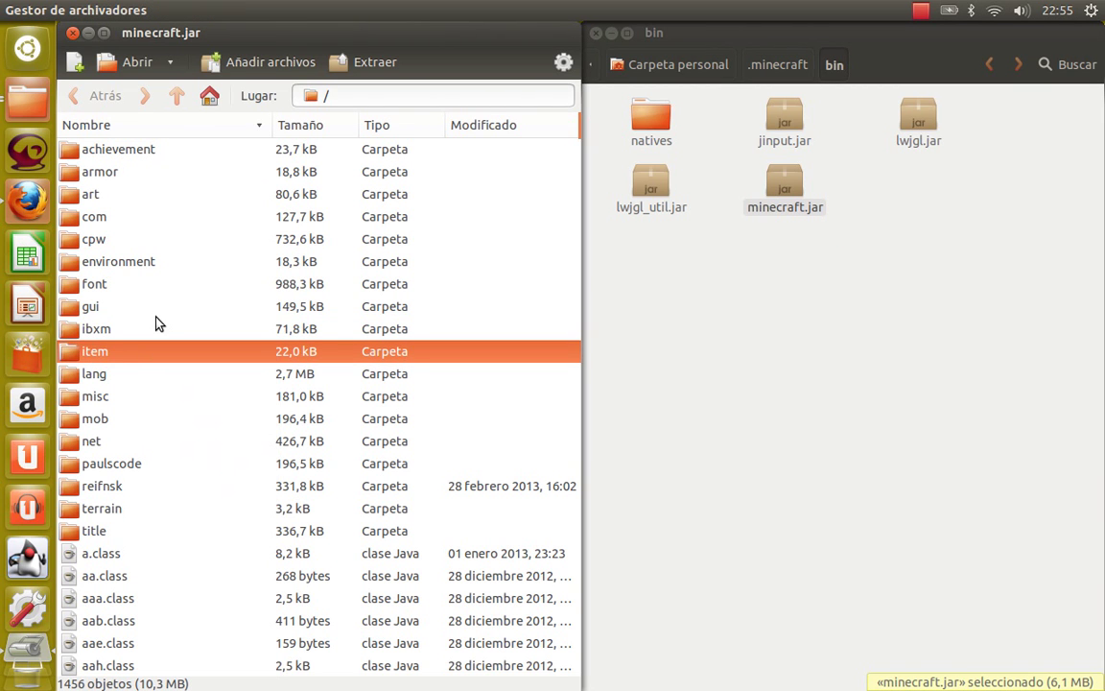
{"action": "left_click", "coordinate": [115, 331]}
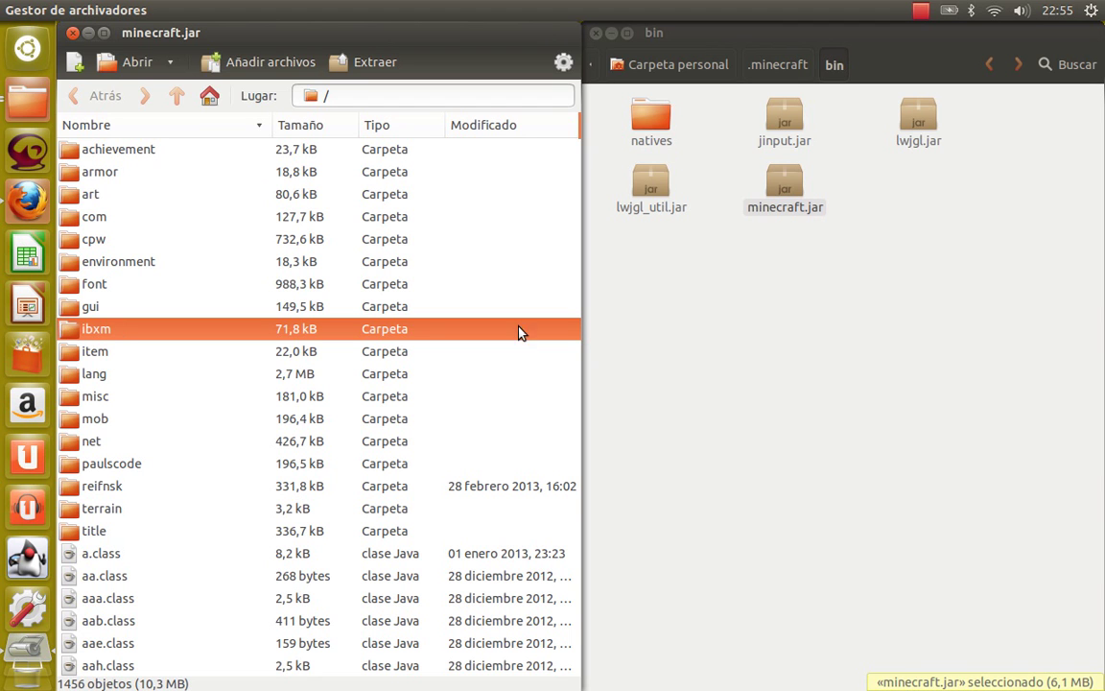
{"action": "left_click", "coordinate": [712, 327]}
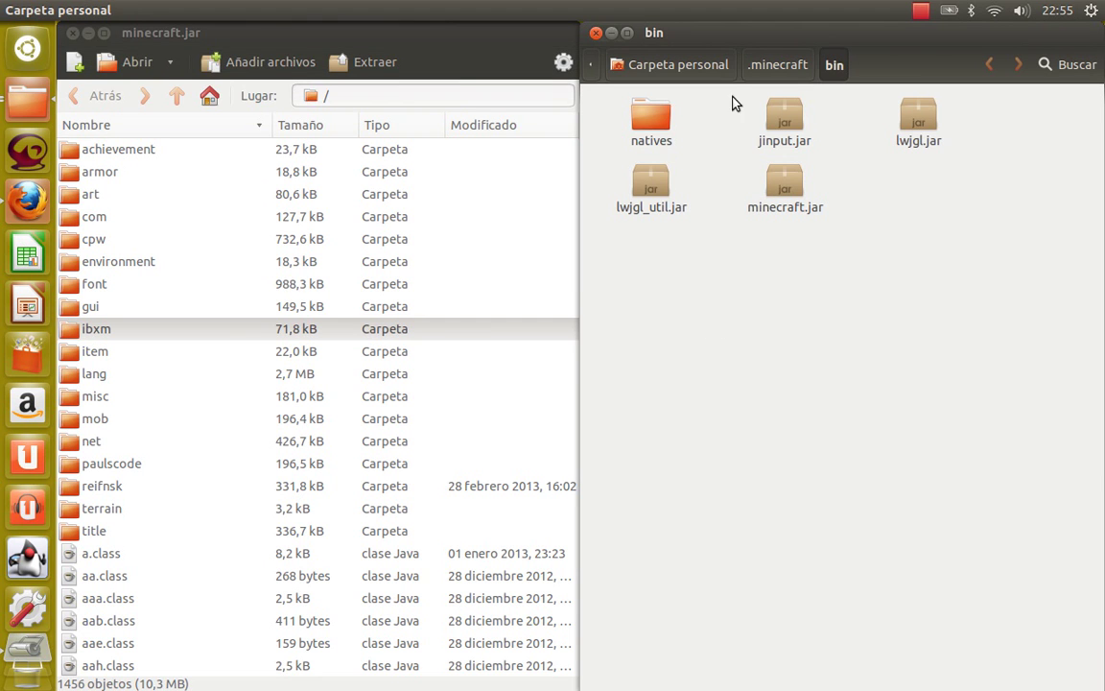
Snap the minecraft.jar archive window over the bin folder so it sits beside the Descargas window.
{"action": "left_click", "coordinate": [187, 419]}
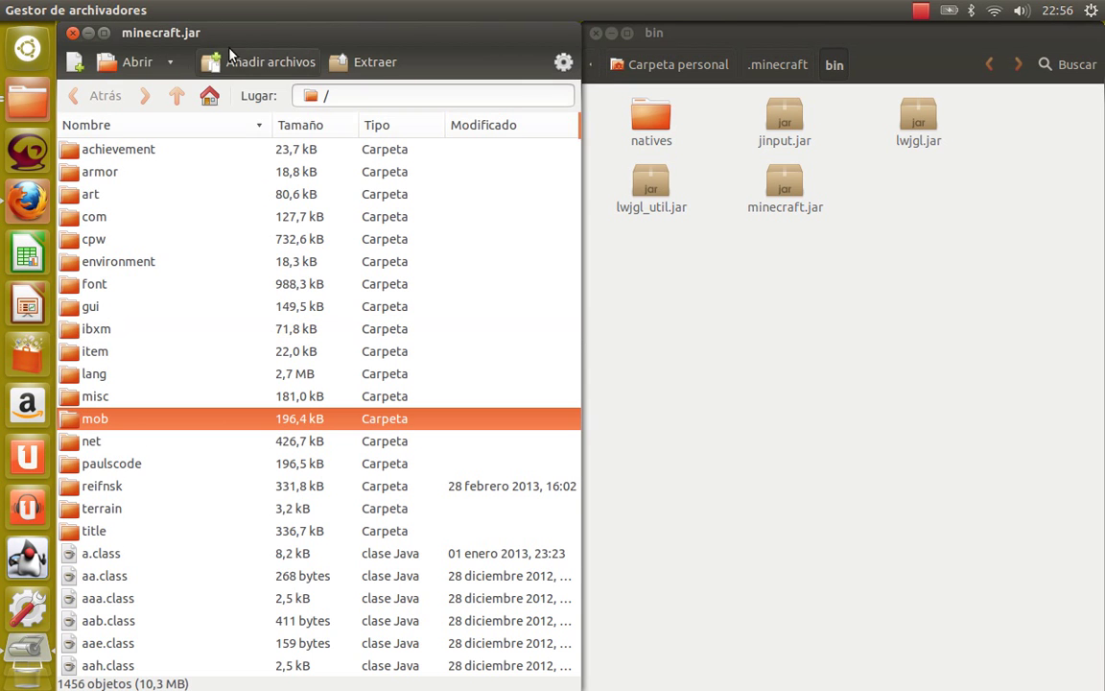
{"action": "left_click_drag", "start_coordinate": [232, 37], "coordinate": [1099, 38]}
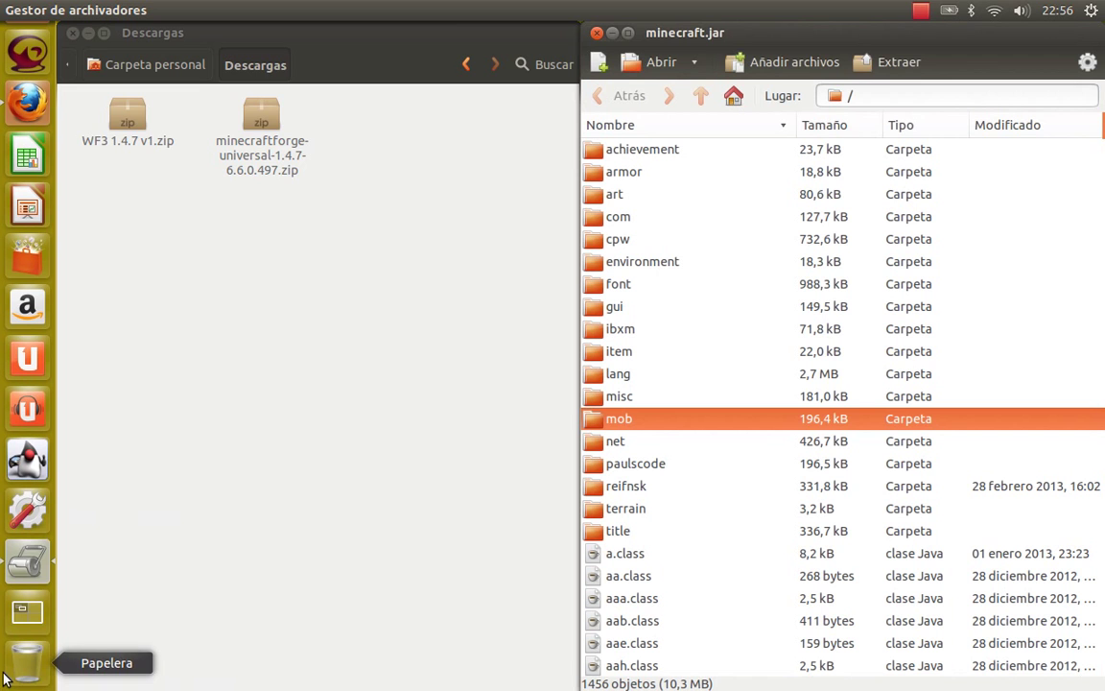
{"action": "left_click", "coordinate": [5, 678]}
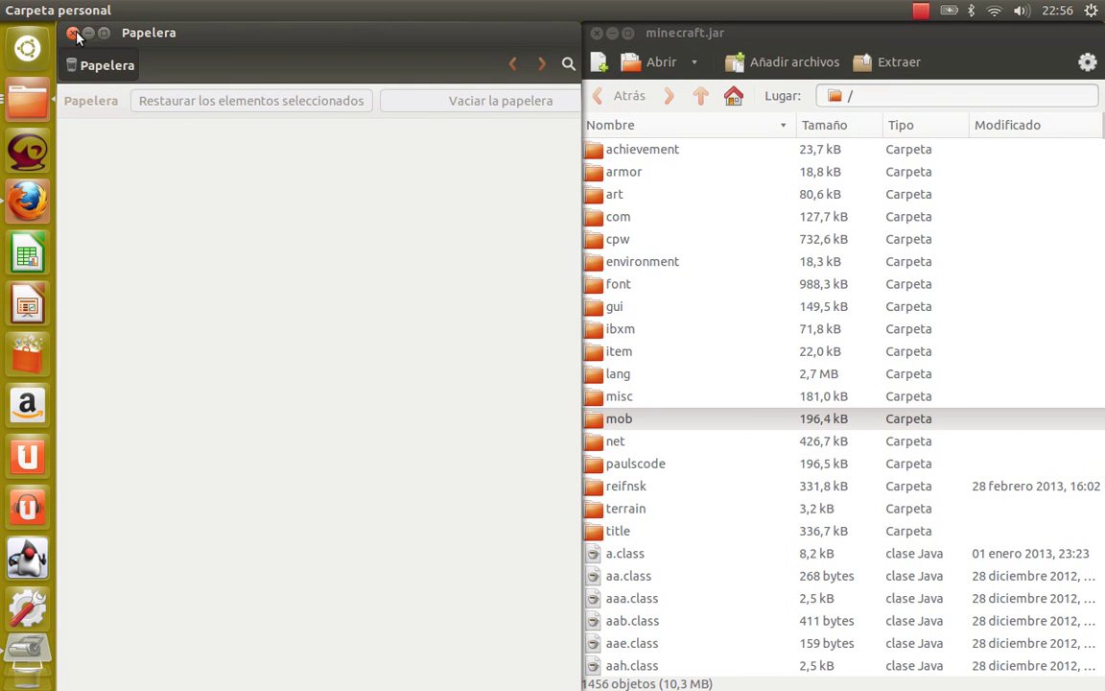
Close the trash window, then open minecraftforge-universal-1.4.7-6.6.0.497.zip with the archive manager and select all its contents.
{"action": "left_click", "coordinate": [69, 36]}
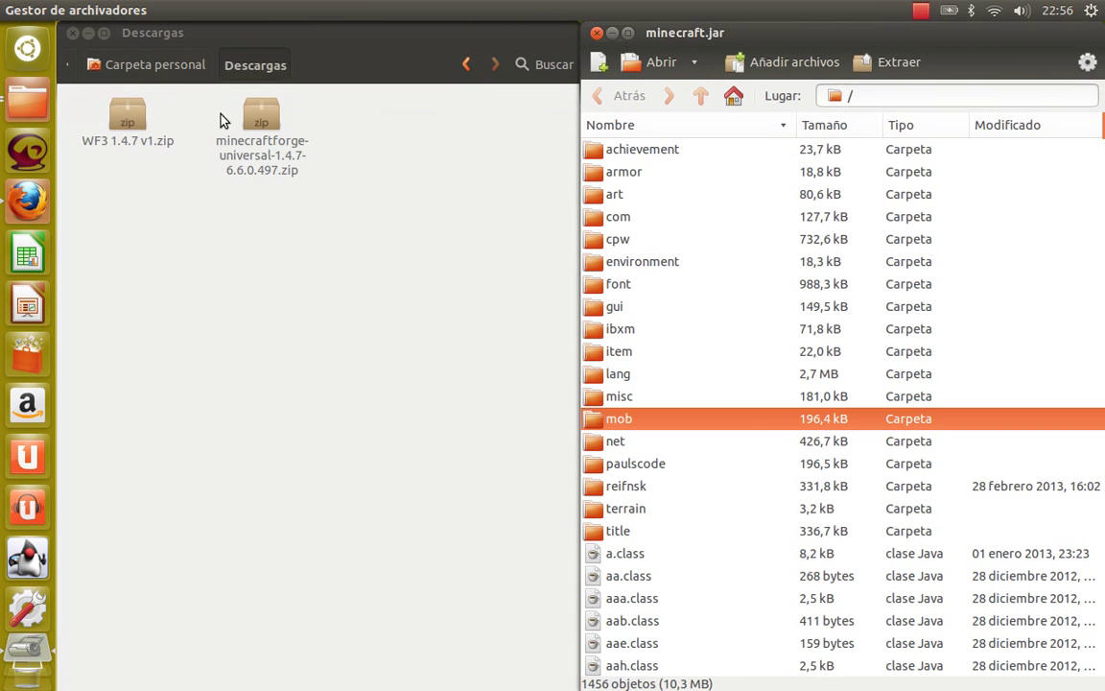
{"action": "left_click", "coordinate": [247, 116]}
{"action": "mouse_move", "coordinate": [403, 153]}
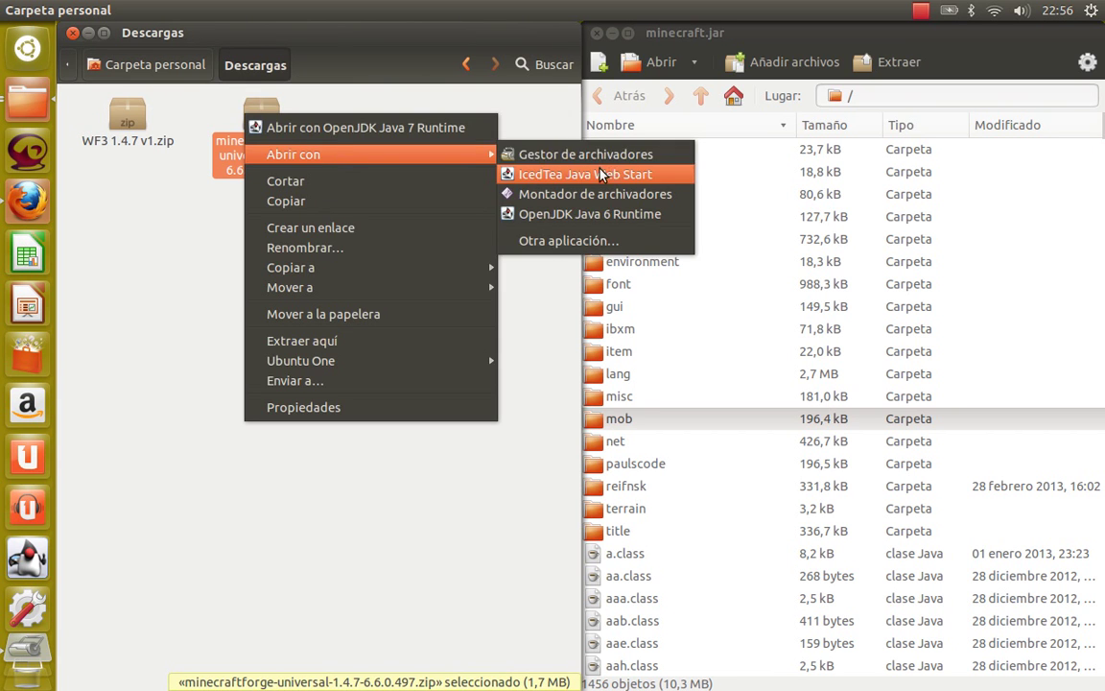
{"action": "left_click", "coordinate": [653, 150]}
{"action": "left_click_drag", "start_coordinate": [133, 284], "coordinate": [286, 382]}
{"action": "key", "text": "ctrl+a"}
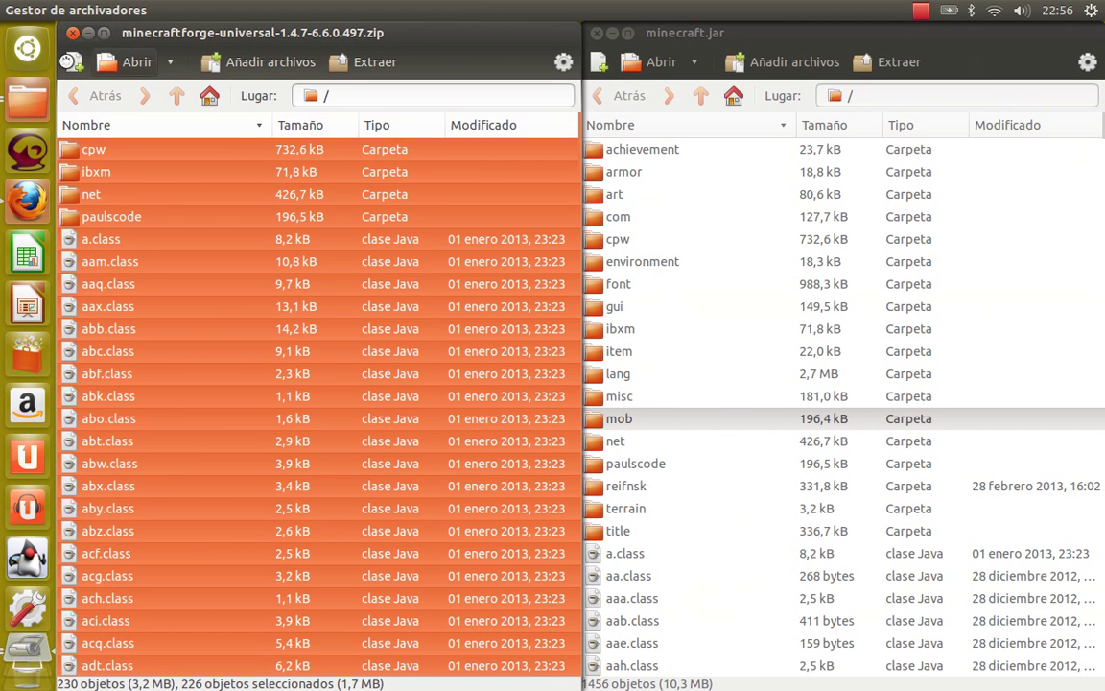
Close the Forge archive and the minecraft.jar archive windows.
{"action": "left_click", "coordinate": [72, 32]}
{"action": "left_click", "coordinate": [388, 237]}
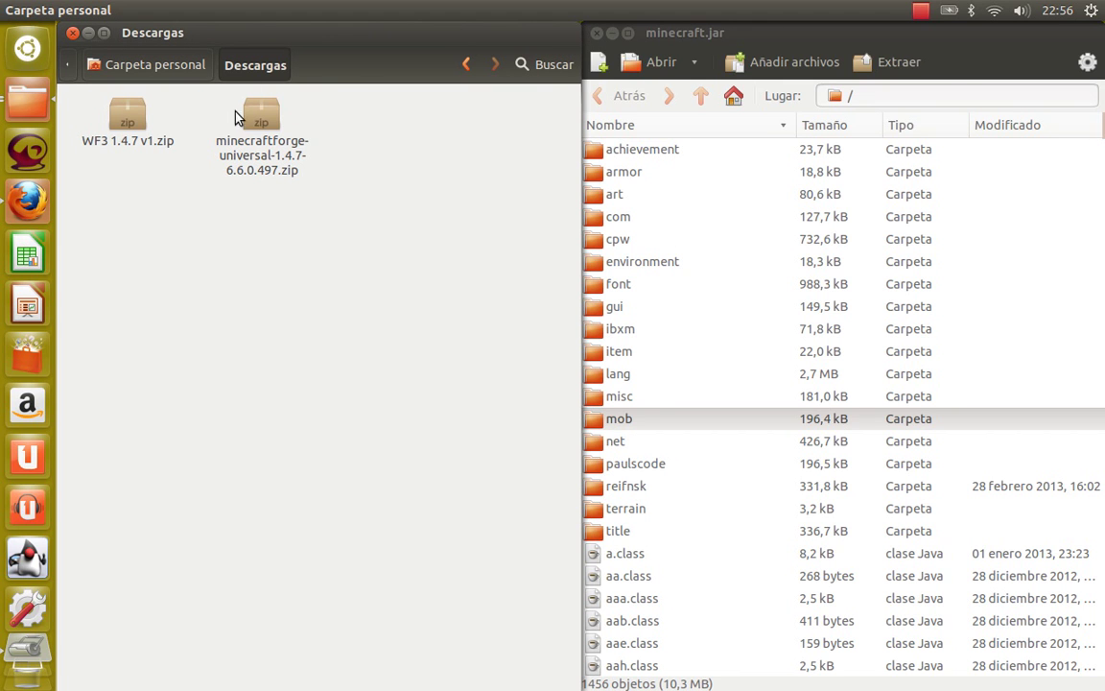
{"action": "left_click_drag", "start_coordinate": [710, 574], "coordinate": [772, 376]}
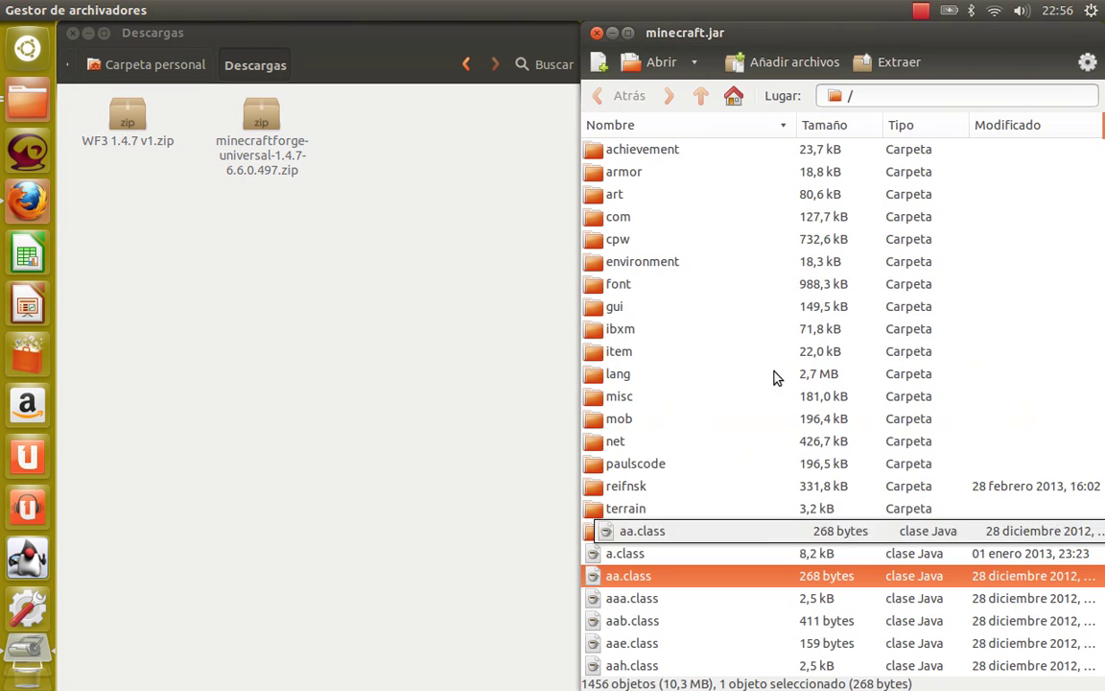
{"action": "left_click", "coordinate": [596, 33]}
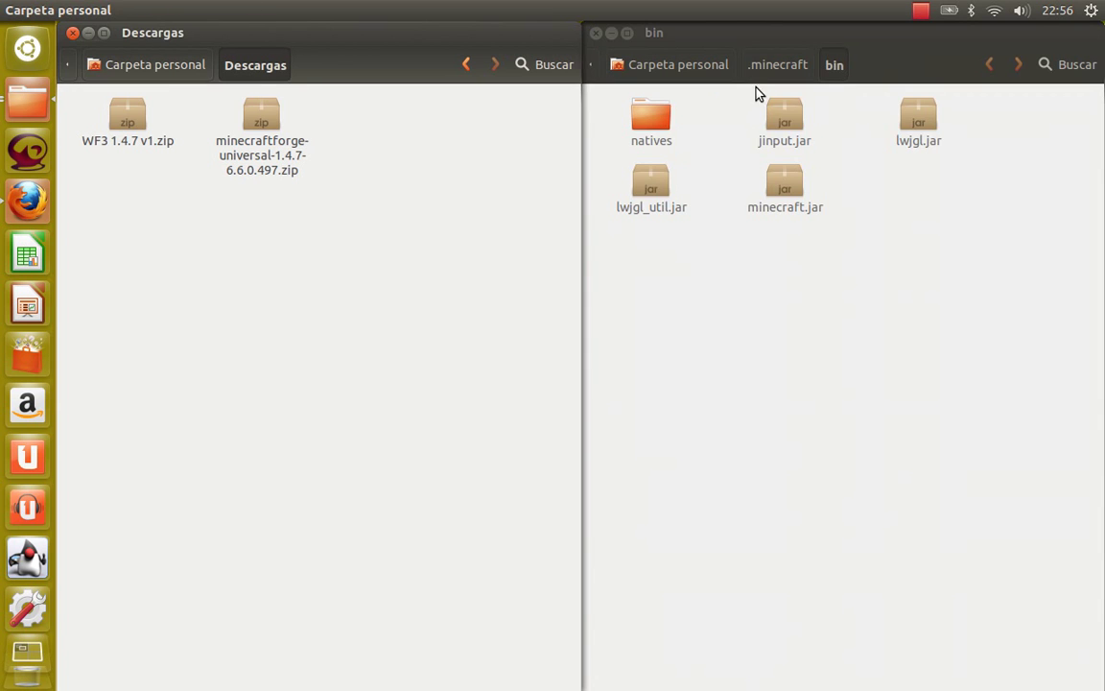
Open the mods folder inside .minecraft in the window beside Descargas.
{"action": "left_click", "coordinate": [756, 64]}
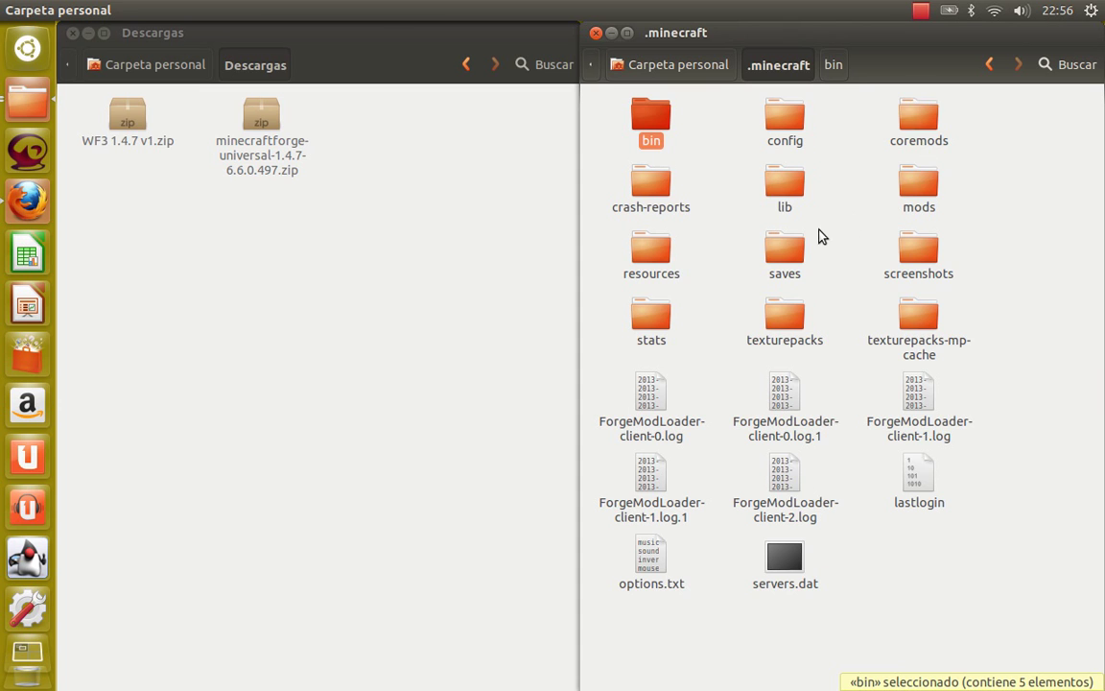
{"action": "double_click", "coordinate": [918, 182]}
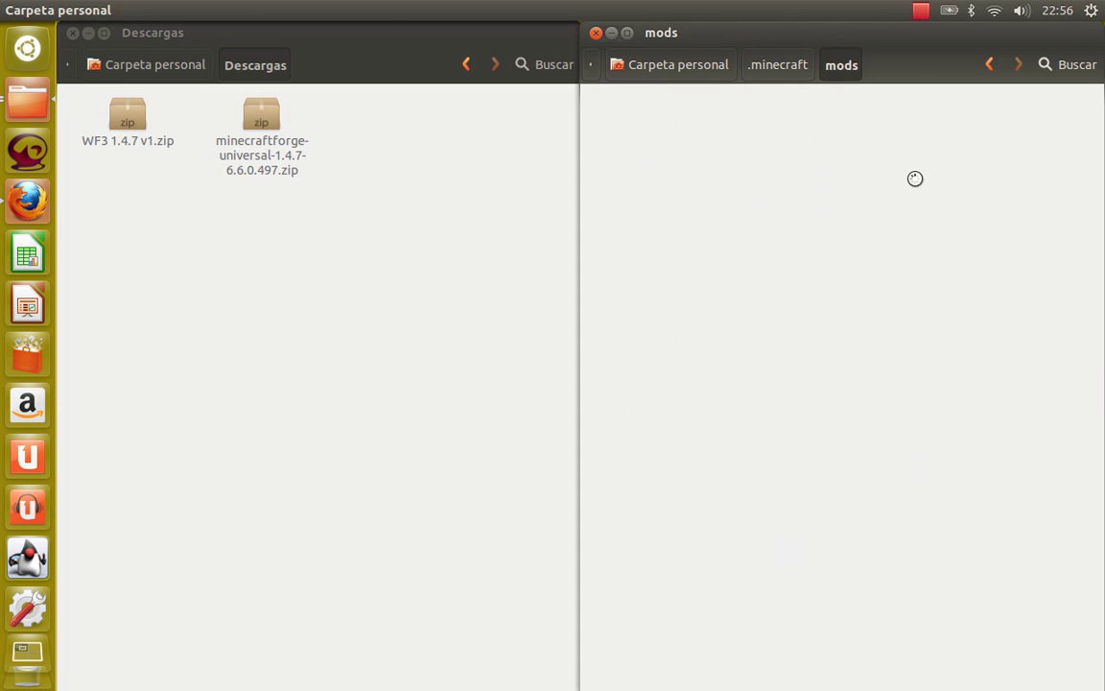
{"action": "left_click", "coordinate": [778, 65]}
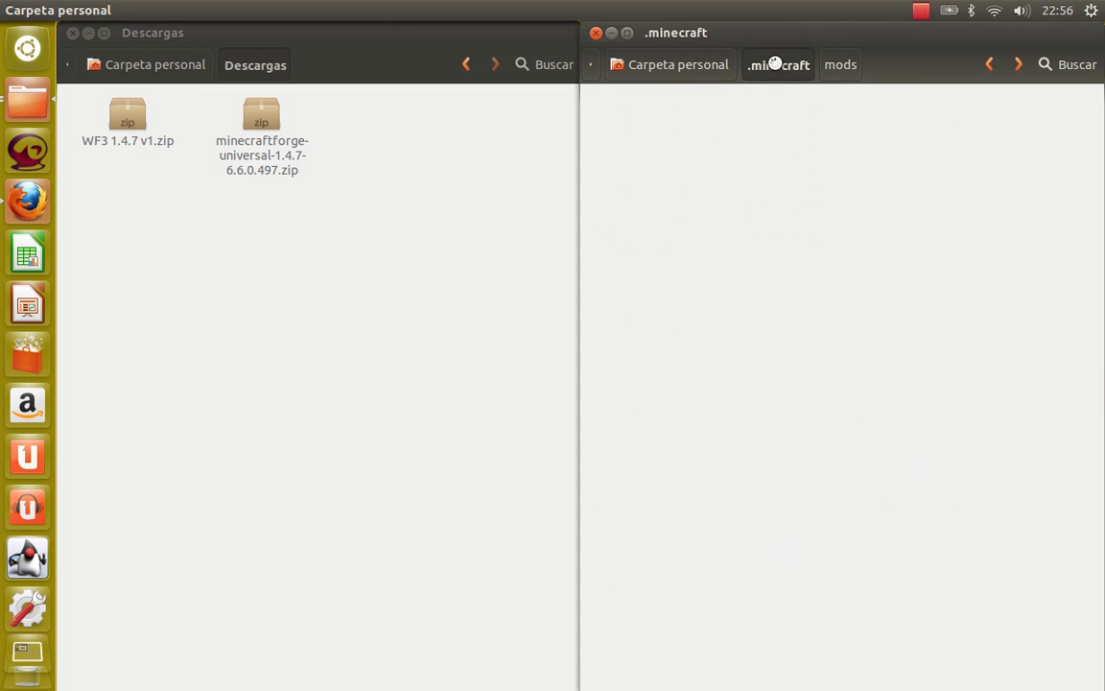
{"action": "left_click", "coordinate": [829, 64]}
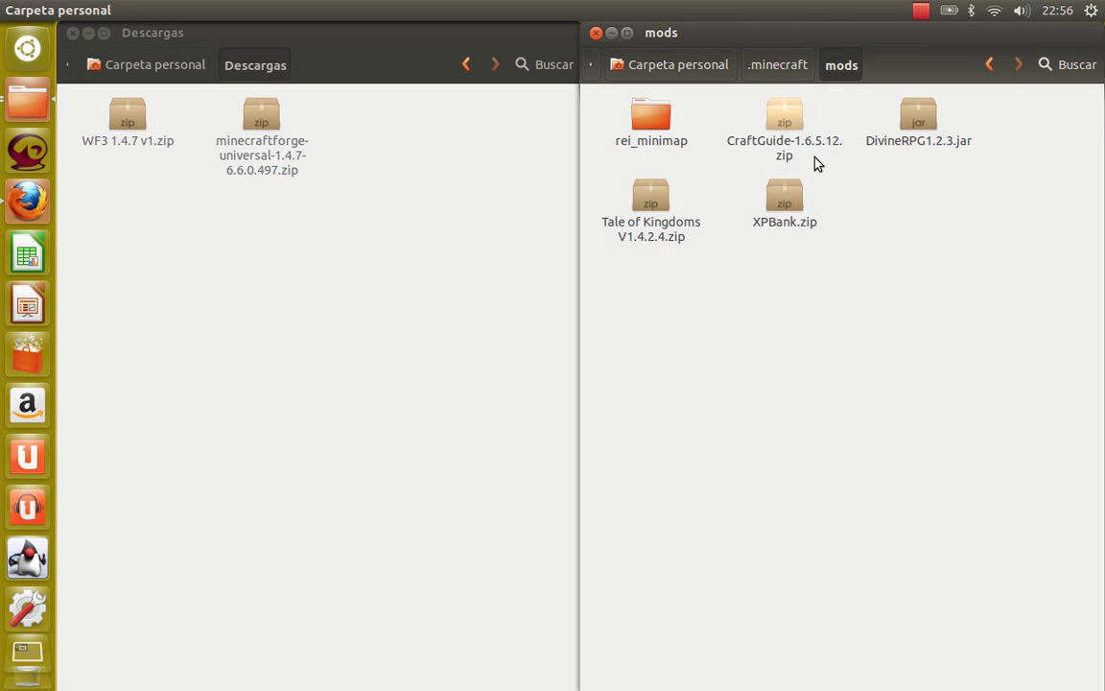
{"action": "left_click", "coordinate": [248, 117]}
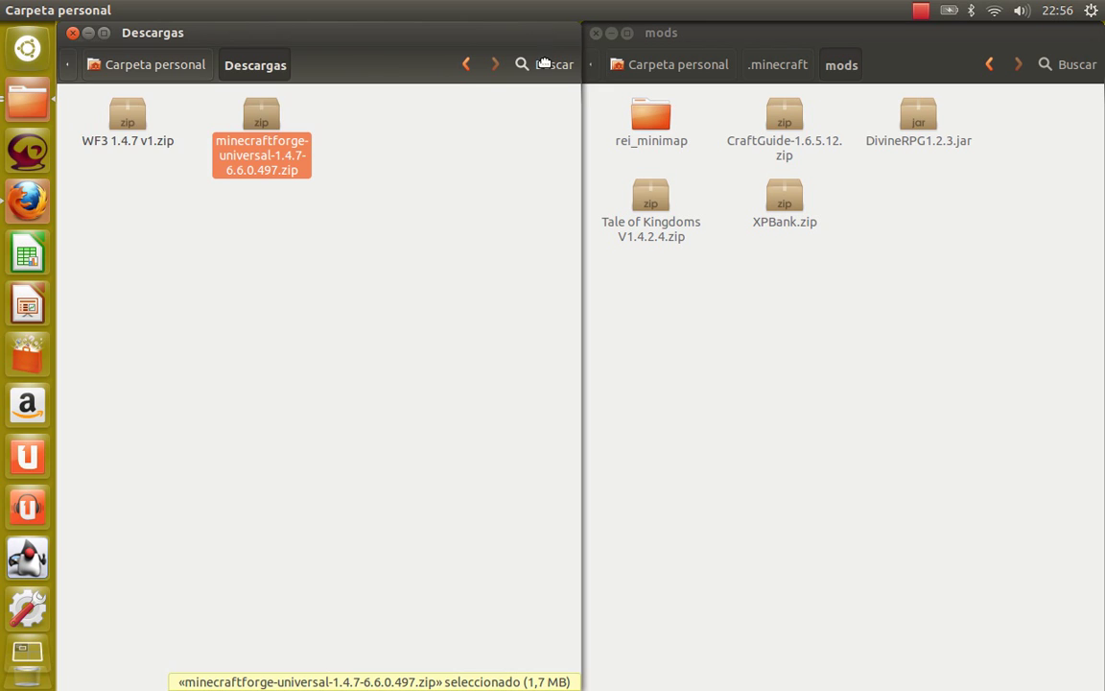
{"action": "key", "text": "ctrl+w"}
{"action": "left_click_drag", "start_coordinate": [3, 75], "coordinate": [2, 75]}
{"action": "left_click", "coordinate": [731, 125]}
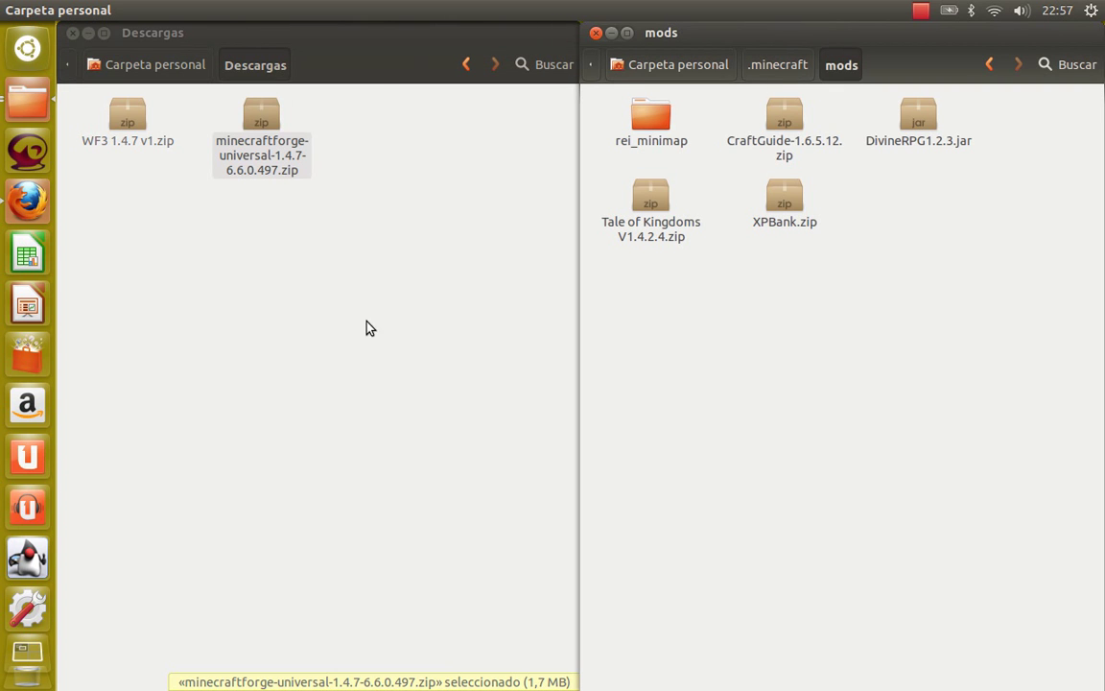
Move WF3 1.4.7 v1.zip from Descargas into the mods folder and close both file manager windows.
{"action": "left_click", "coordinate": [457, 129]}
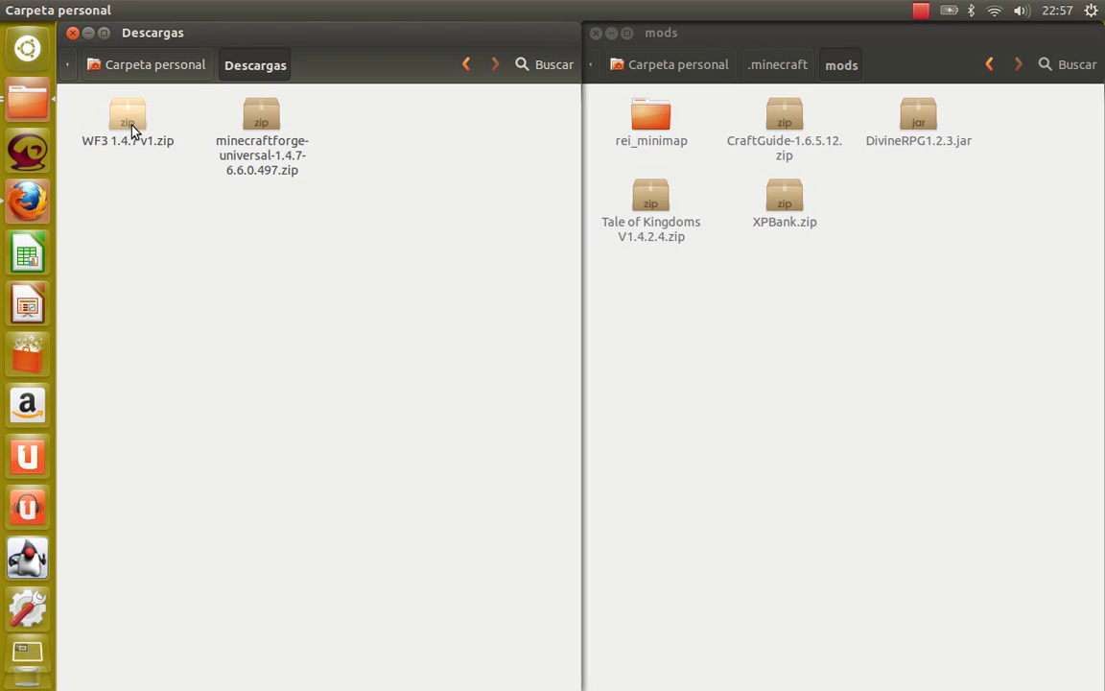
{"action": "left_click_drag", "start_coordinate": [131, 125], "coordinate": [833, 329]}
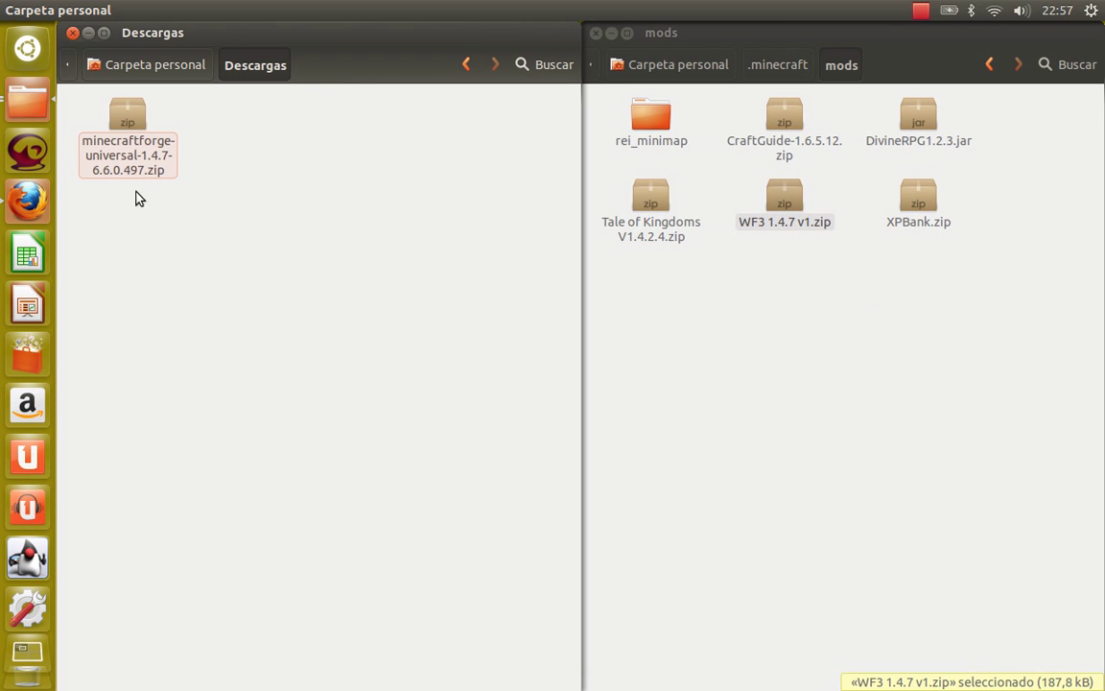
{"action": "left_click", "coordinate": [73, 33]}
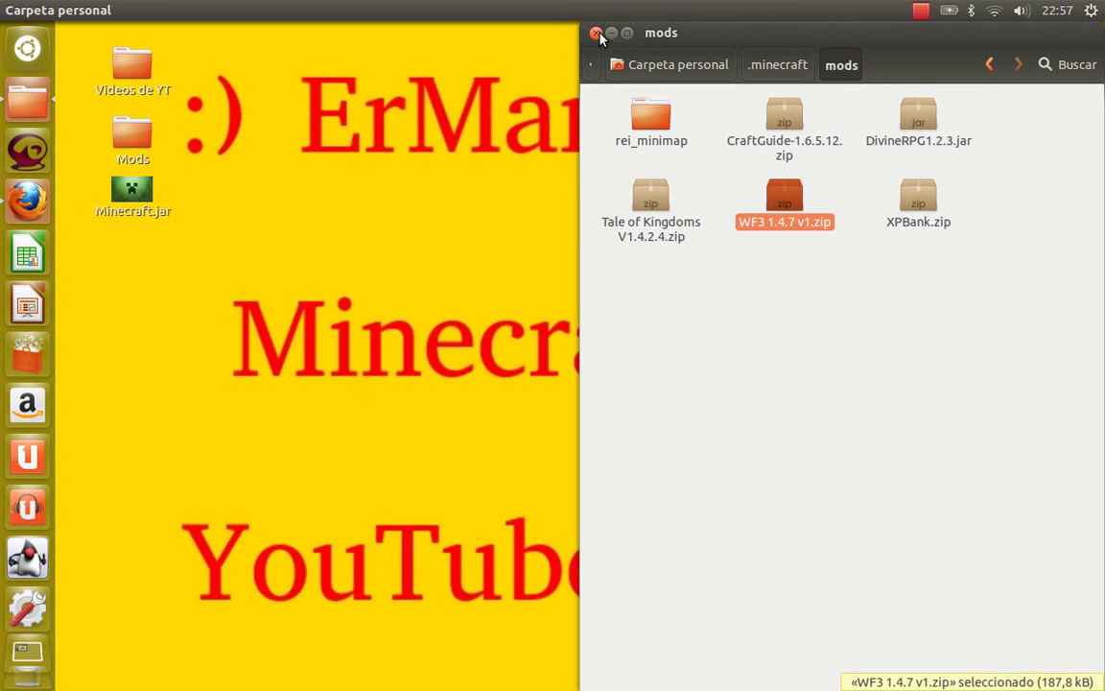
{"action": "left_click", "coordinate": [598, 36]}
Launch Minecraft from Minecraft.jar on the desktop with OpenJDK Java 7 and continue through the launcher to the game's main menu.
{"action": "right_click", "coordinate": [123, 198]}
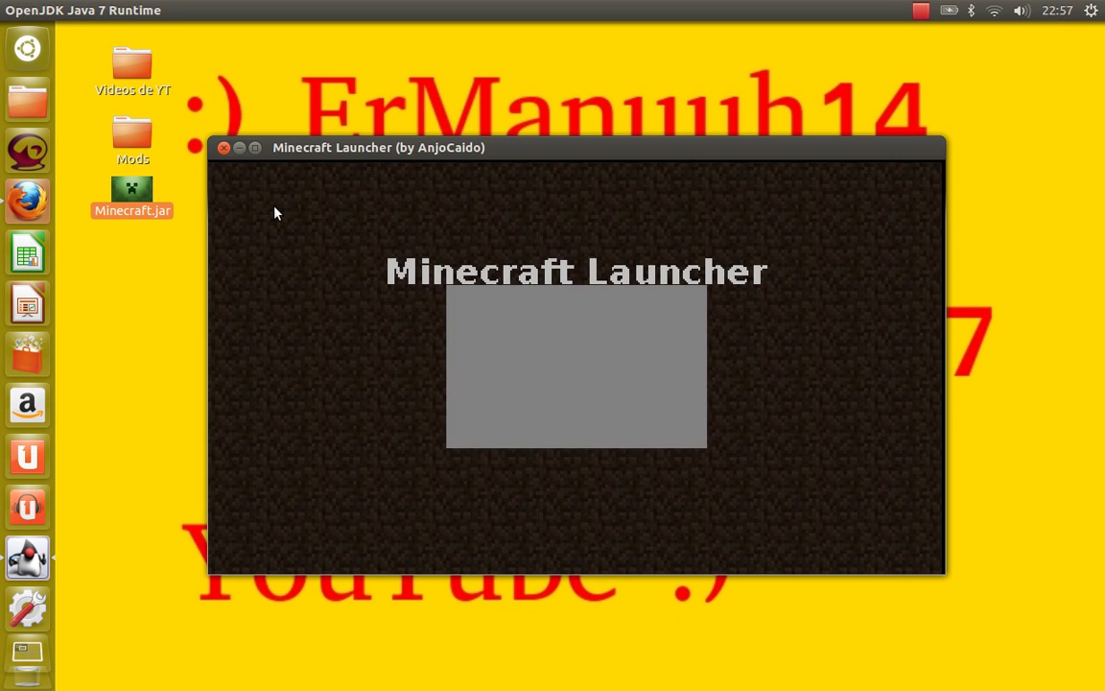
{"action": "left_click", "coordinate": [642, 395]}
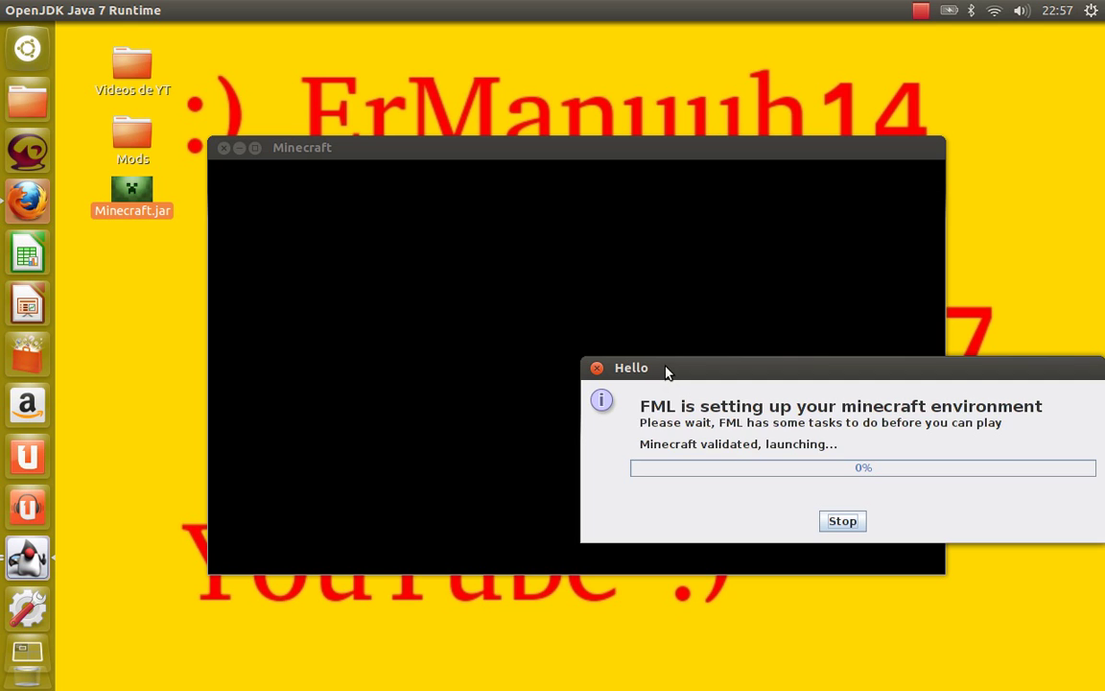
{"action": "left_click", "coordinate": [647, 103]}
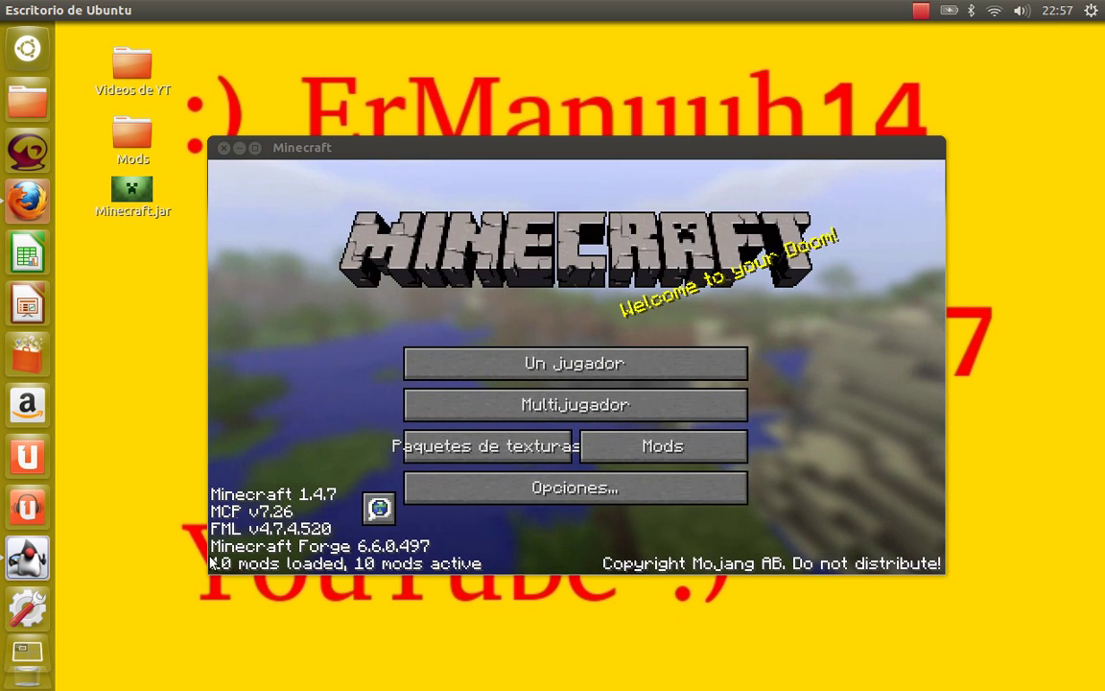
{"action": "left_click", "coordinate": [432, 563]}
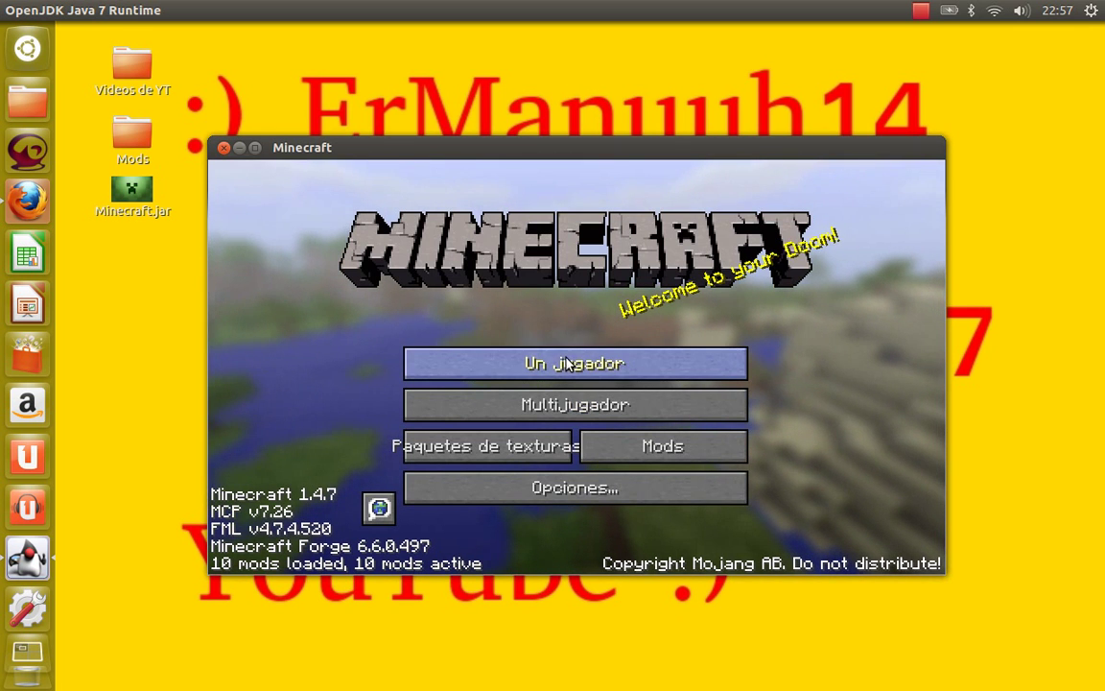
Start a new single-player world in Creative mode, open its additional world options and maximize the game window.
{"action": "left_click", "coordinate": [530, 377]}
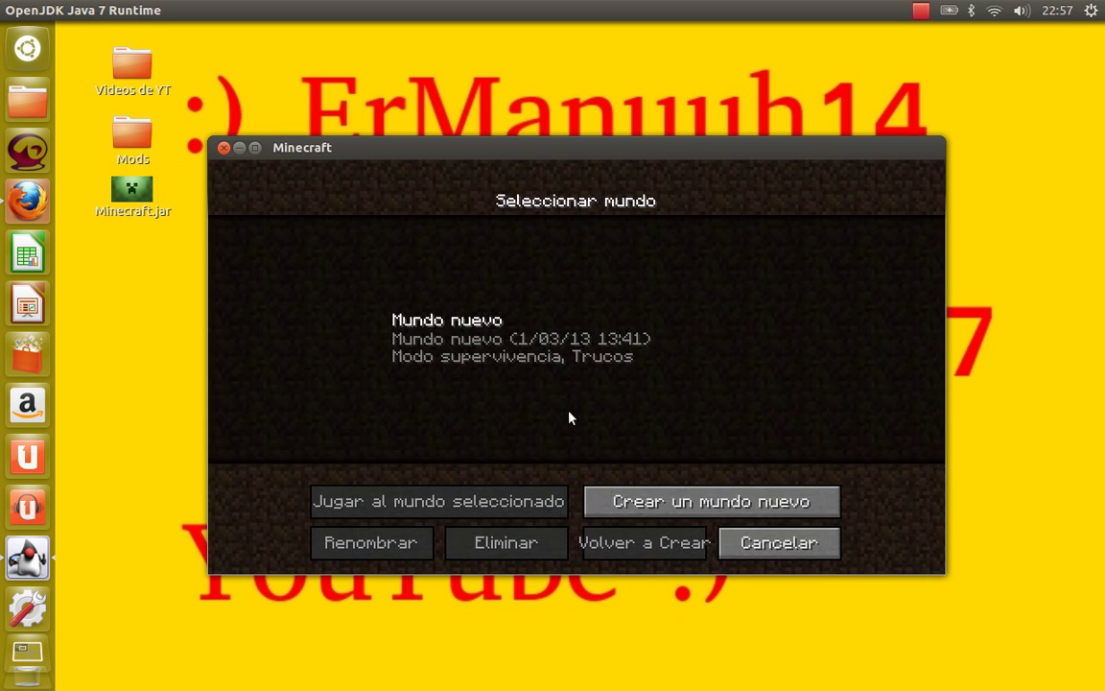
{"action": "left_click", "coordinate": [687, 513]}
{"action": "left_click", "coordinate": [613, 376]}
{"action": "left_click", "coordinate": [613, 376]}
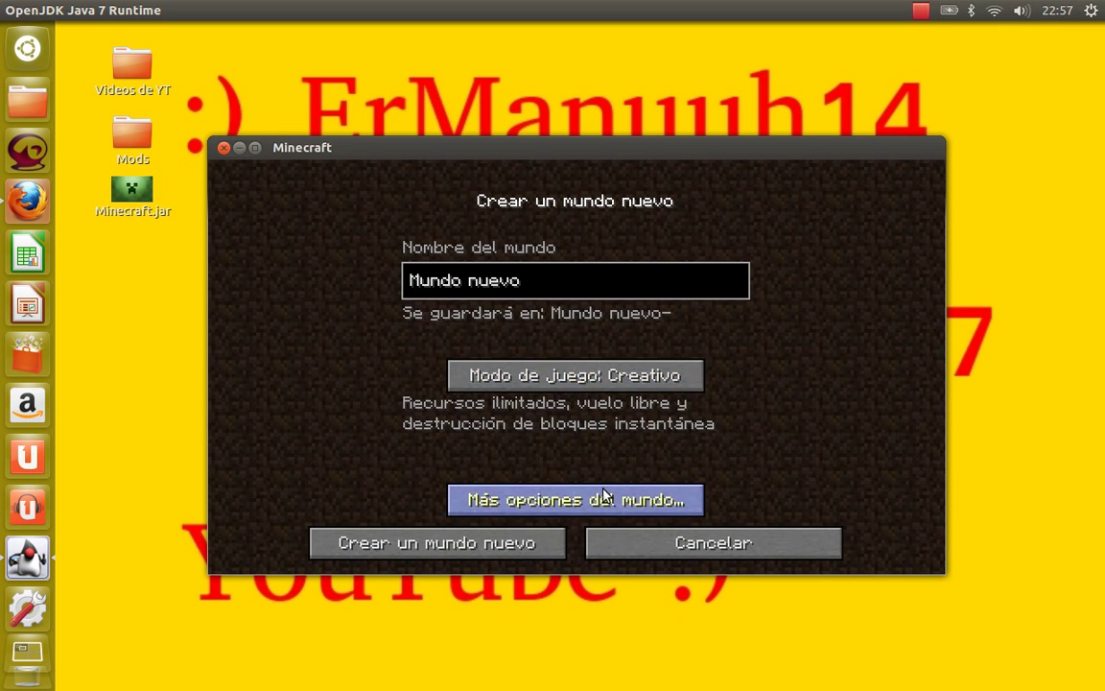
{"action": "left_click", "coordinate": [604, 497]}
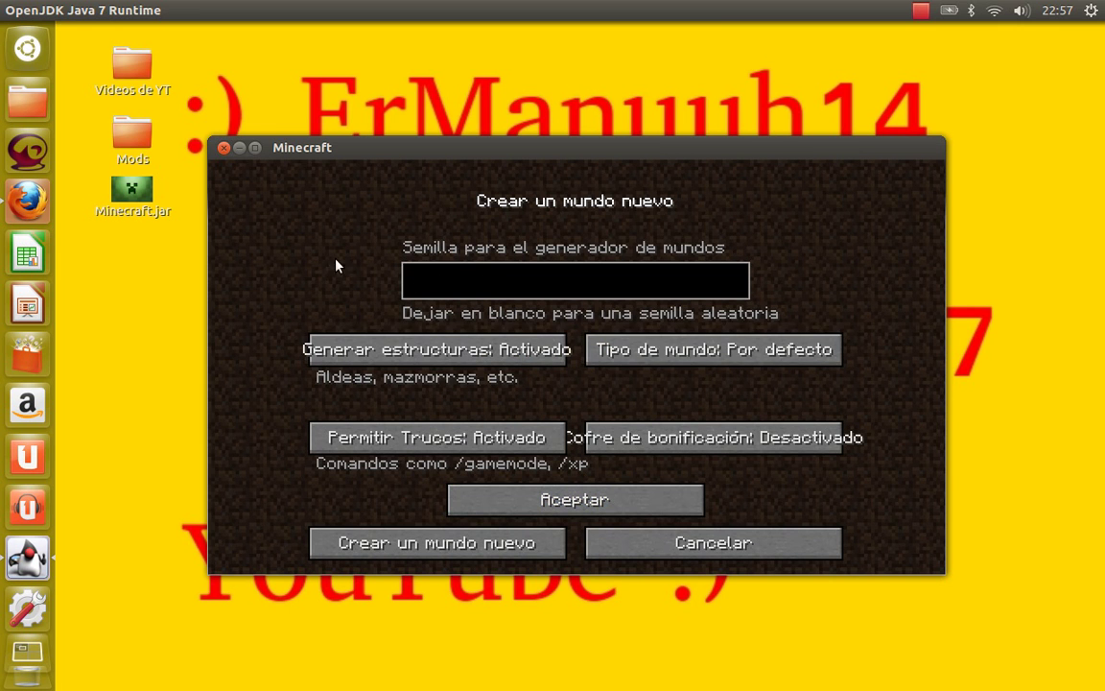
{"action": "left_click", "coordinate": [254, 149]}
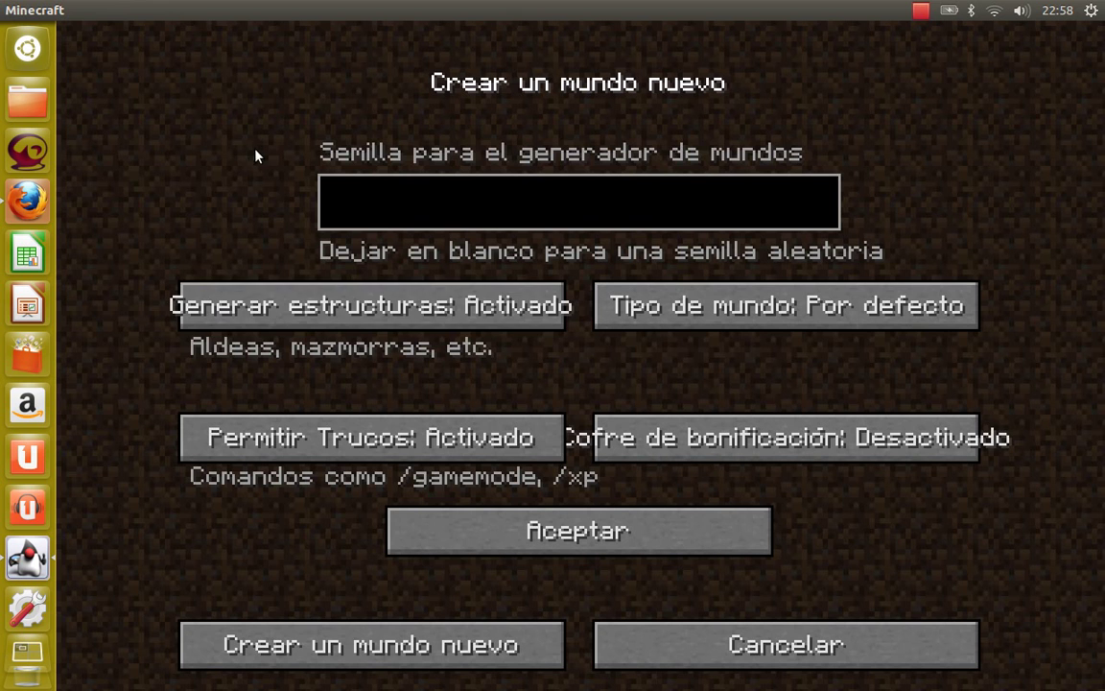
Disable structure generation and cheats, keep the bonus chest off, change the world type to superflat and accept the options.
{"action": "left_click", "coordinate": [450, 305]}
{"action": "left_click", "coordinate": [453, 448]}
{"action": "left_click", "coordinate": [658, 451]}
{"action": "left_click", "coordinate": [658, 451]}
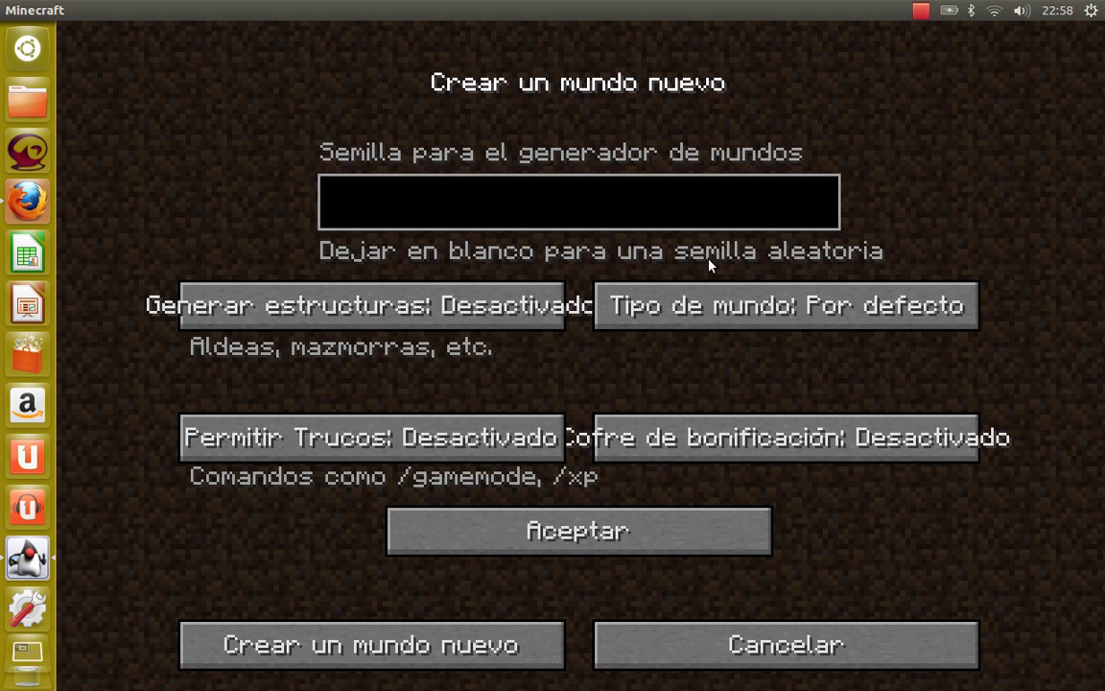
{"action": "left_click", "coordinate": [671, 306]}
{"action": "left_click", "coordinate": [645, 530]}
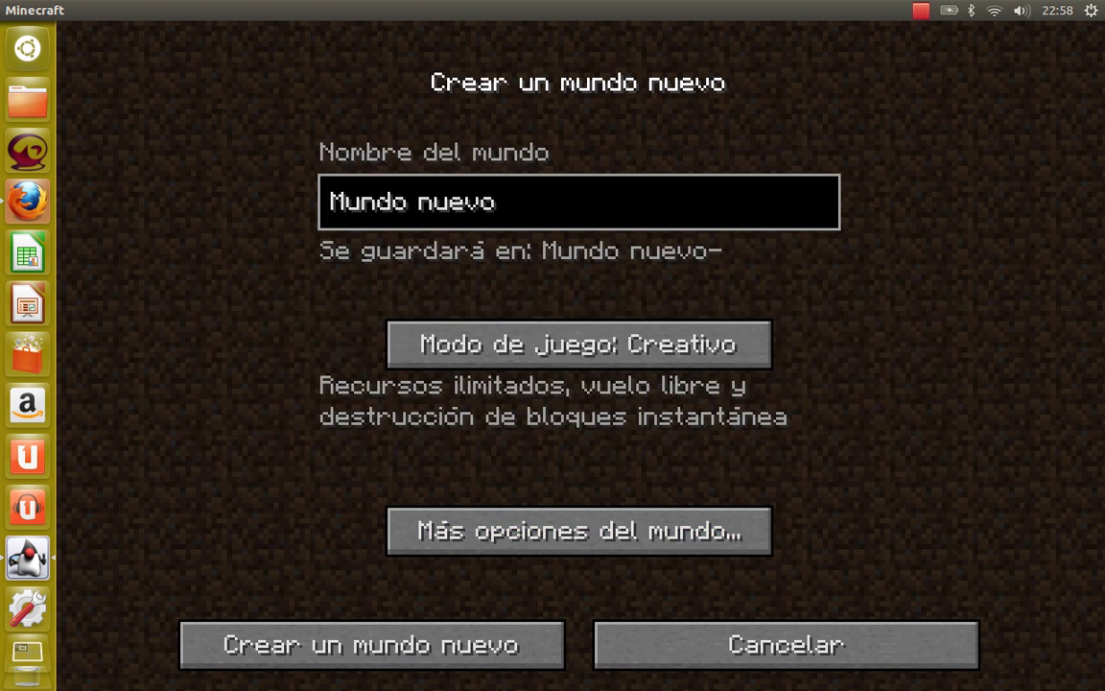
Create the new world and decline starting a Tale of Kingdoms conquest.
{"action": "left_click", "coordinate": [474, 645]}
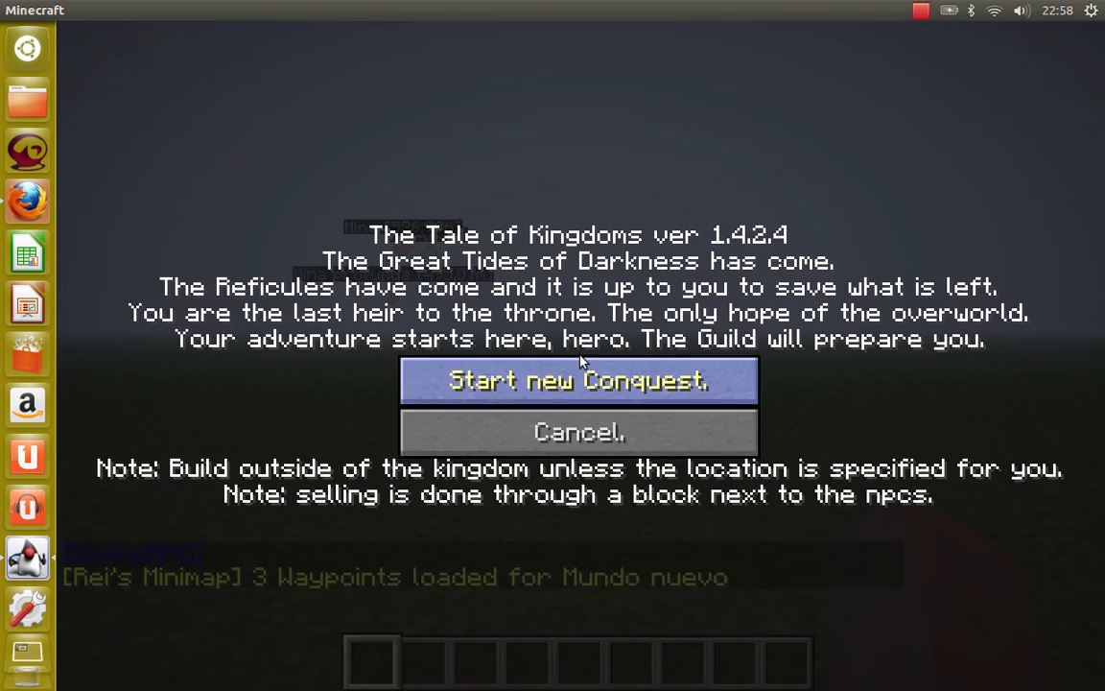
{"action": "left_click", "coordinate": [578, 432]}
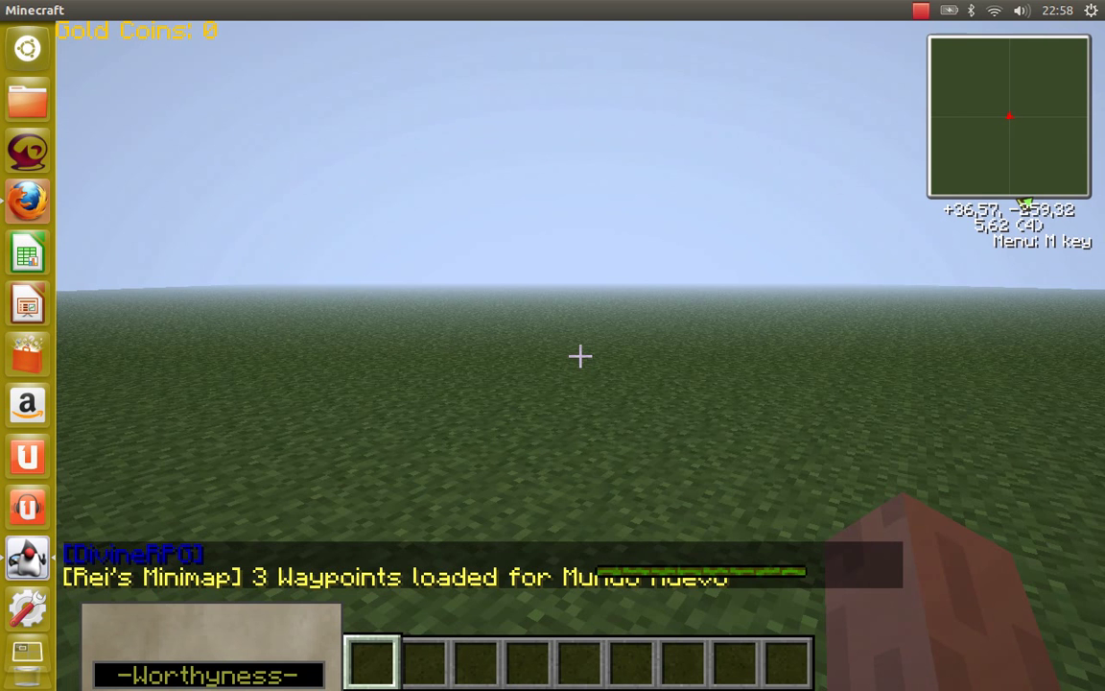
Open the crafting guide's item selection list and browse down to the Warfield weapons.
{"action": "key", "text": "g"}
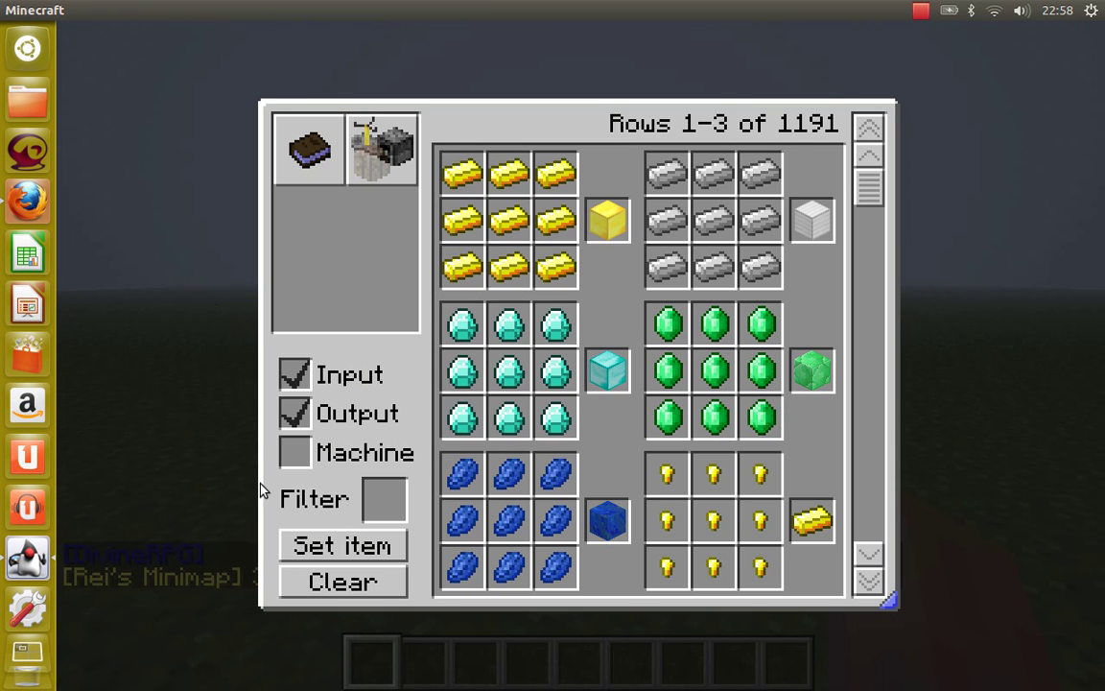
{"action": "left_click", "coordinate": [317, 547]}
{"action": "scroll", "coordinate": [585, 364], "scroll_direction": "down", "scroll_amount": 14}
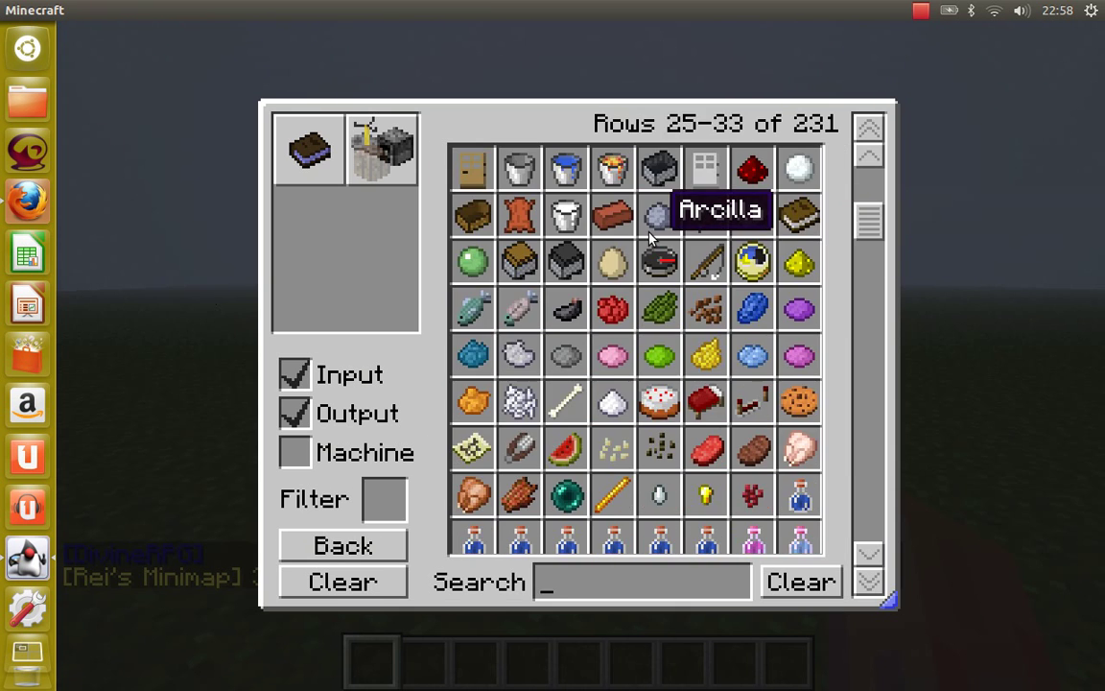
{"action": "scroll", "coordinate": [650, 251], "scroll_direction": "down", "scroll_amount": 16}
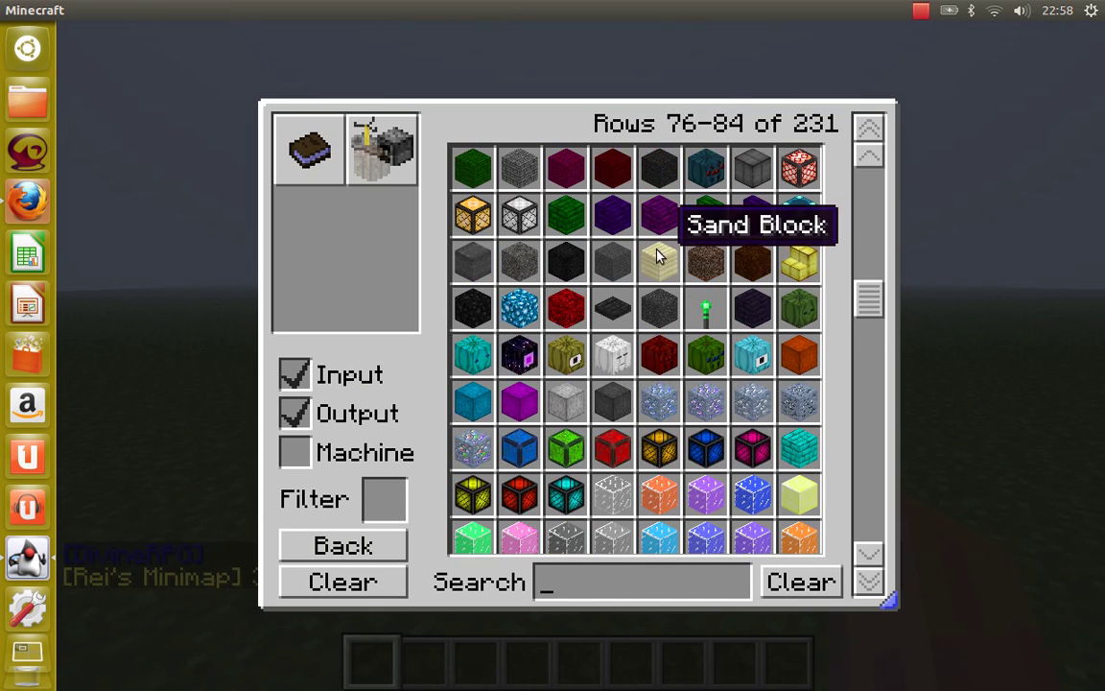
{"action": "scroll", "coordinate": [658, 259], "scroll_direction": "down", "scroll_amount": 11}
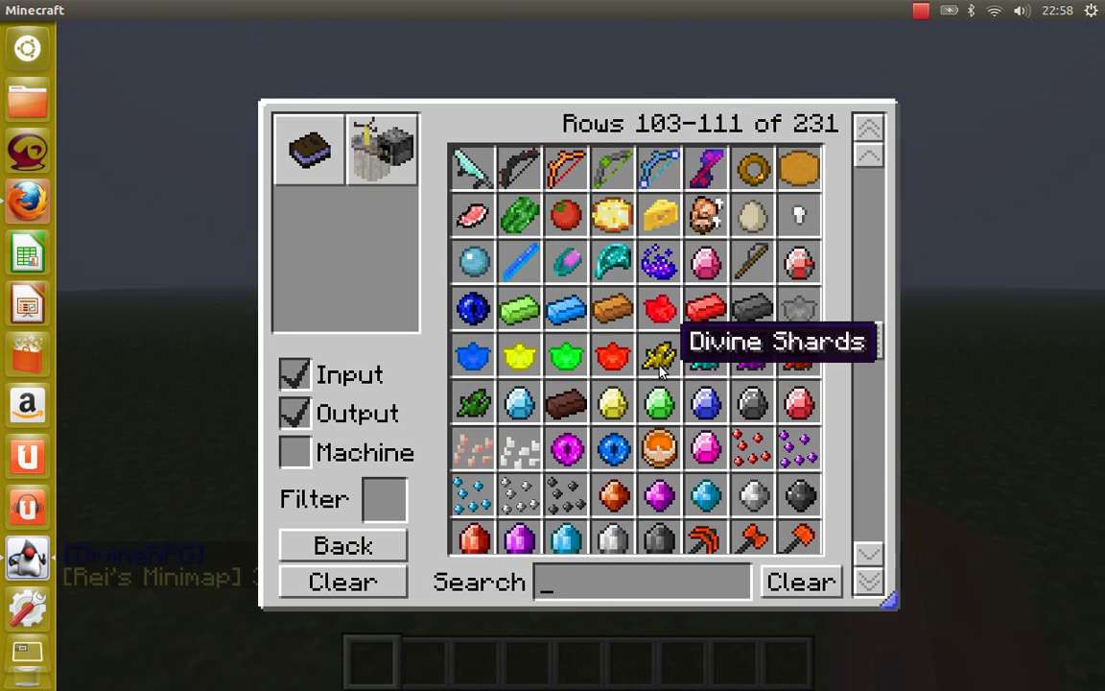
{"action": "scroll", "coordinate": [660, 328], "scroll_direction": "down", "scroll_amount": 9}
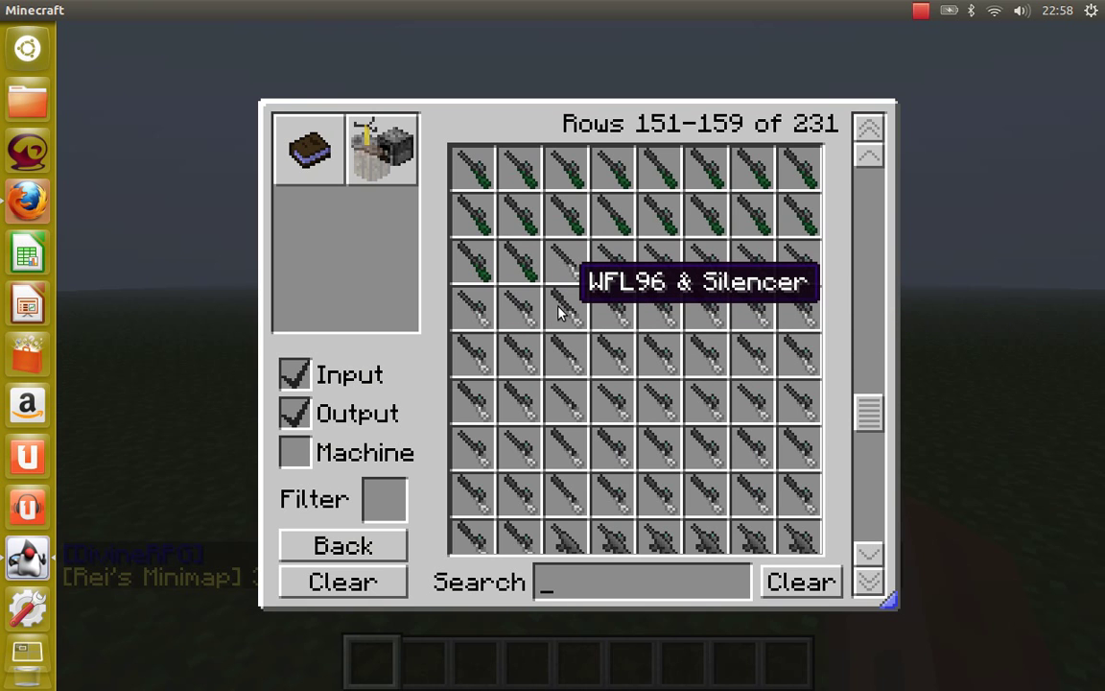
Show the crafting recipes for a scoped WFL96 rifle, followed by those for the WFBallistic Scope (20x).
{"action": "left_click", "coordinate": [513, 355]}
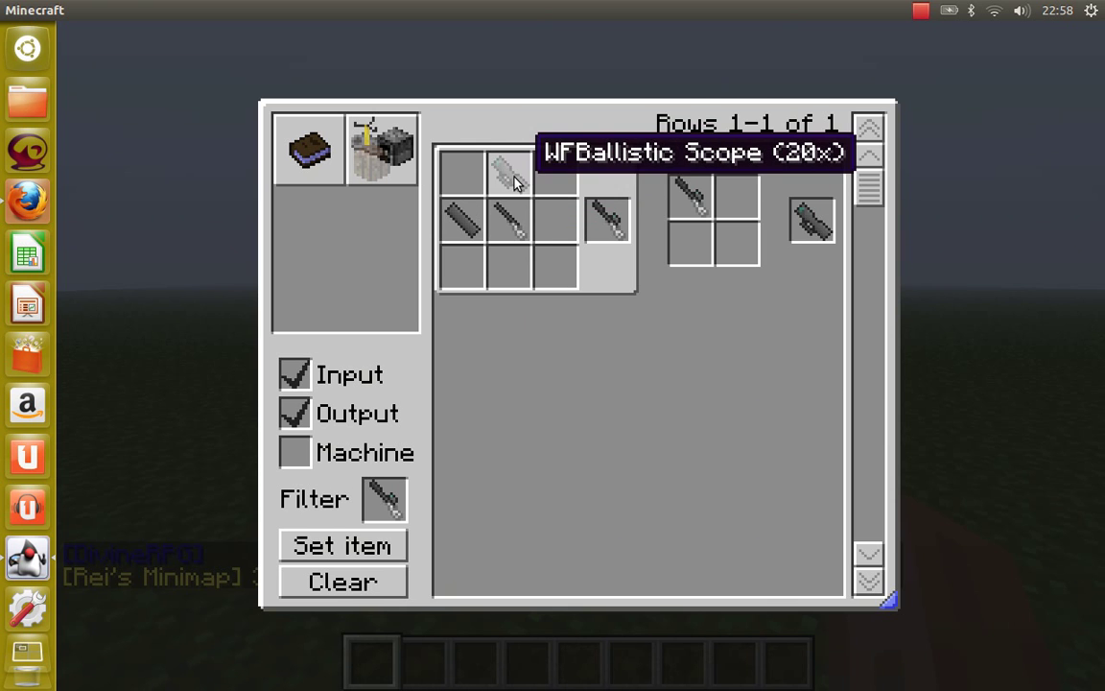
{"action": "left_click", "coordinate": [513, 177]}
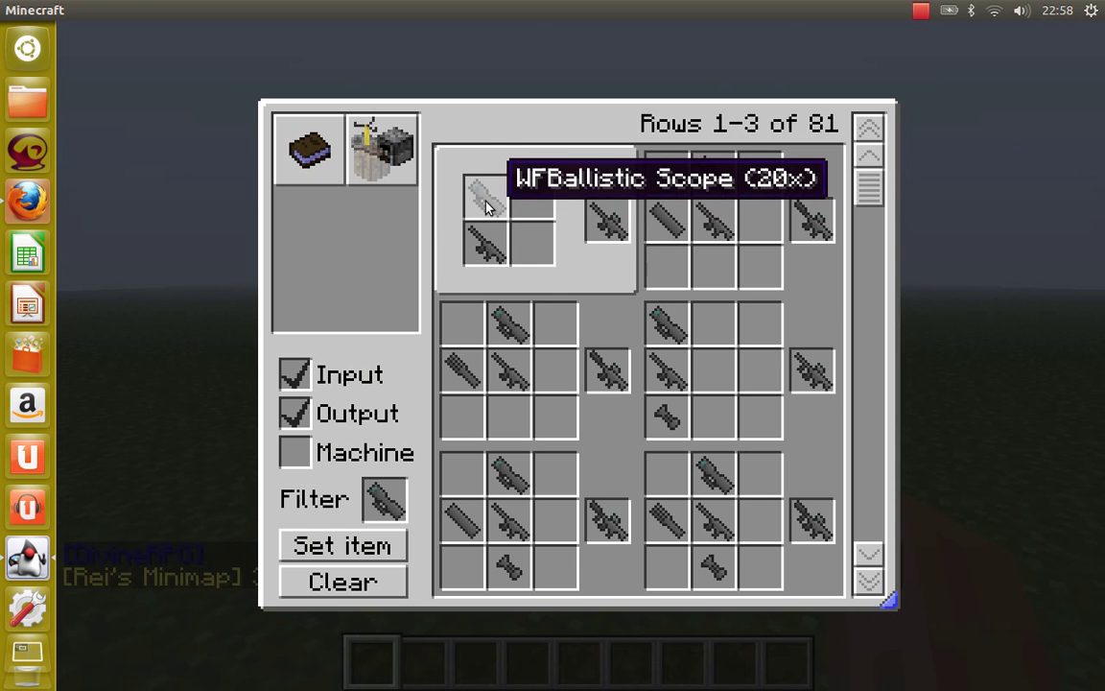
Show the crafting guide's recipes for a scoped WFM98B rifle, then close the guide and return to the game world.
{"action": "left_click", "coordinate": [302, 554]}
{"action": "scroll", "coordinate": [662, 321], "scroll_direction": "down", "scroll_amount": 9}
{"action": "scroll", "coordinate": [662, 321], "scroll_direction": "down", "scroll_amount": 4}
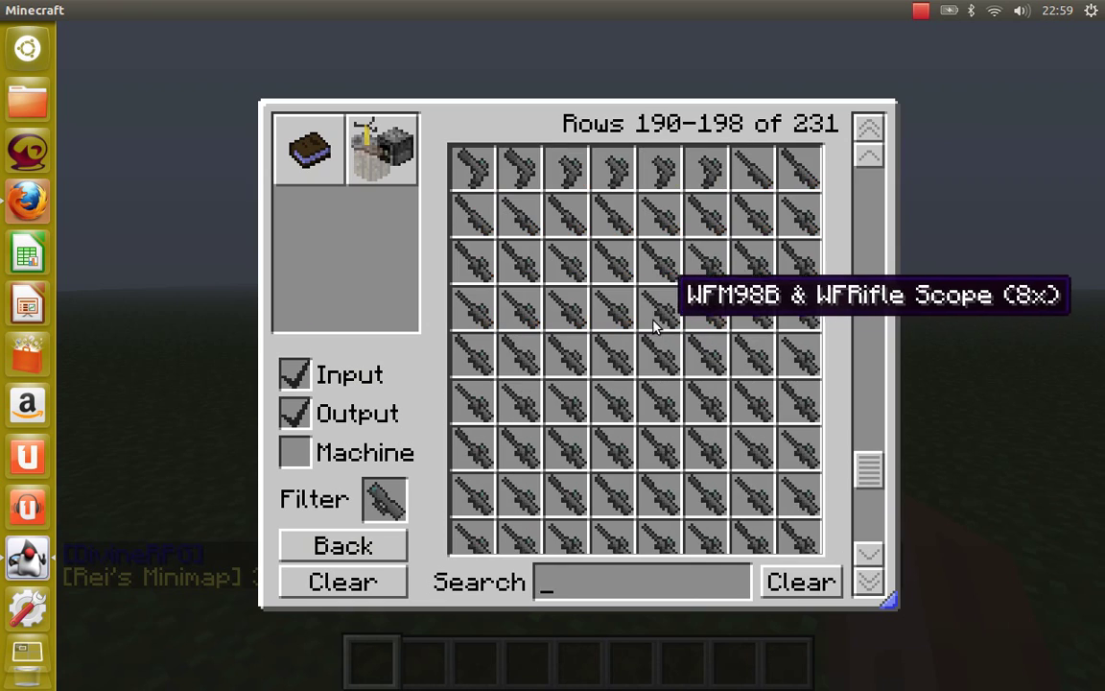
{"action": "left_click", "coordinate": [612, 309]}
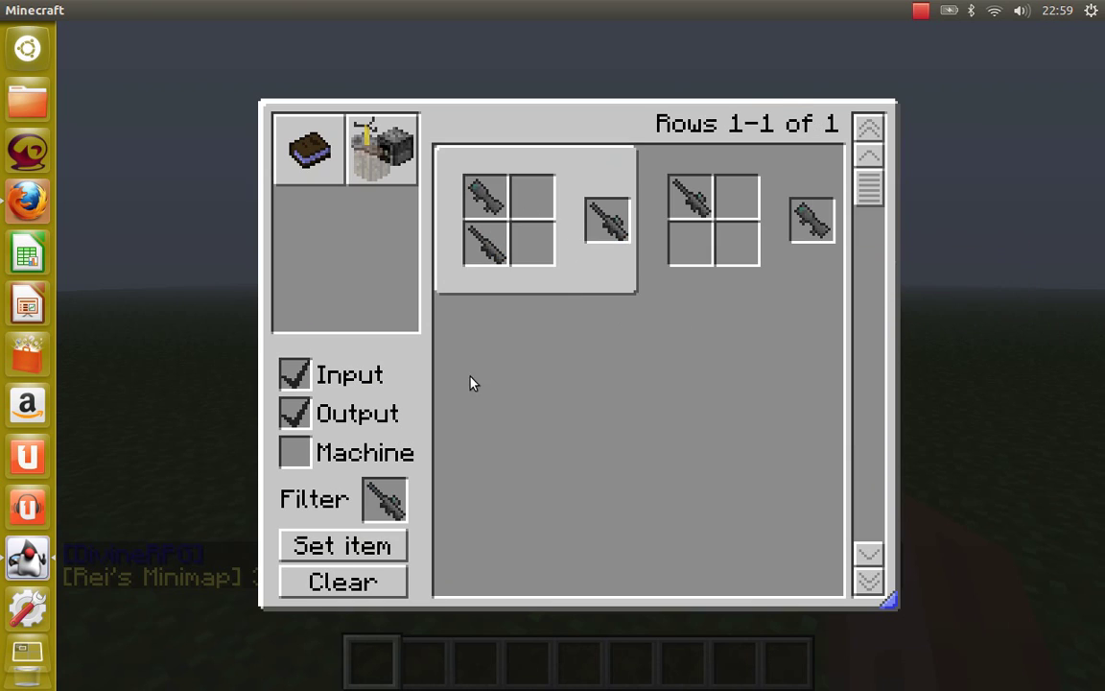
{"action": "left_click", "coordinate": [342, 545]}
{"action": "key", "text": "Escape"}
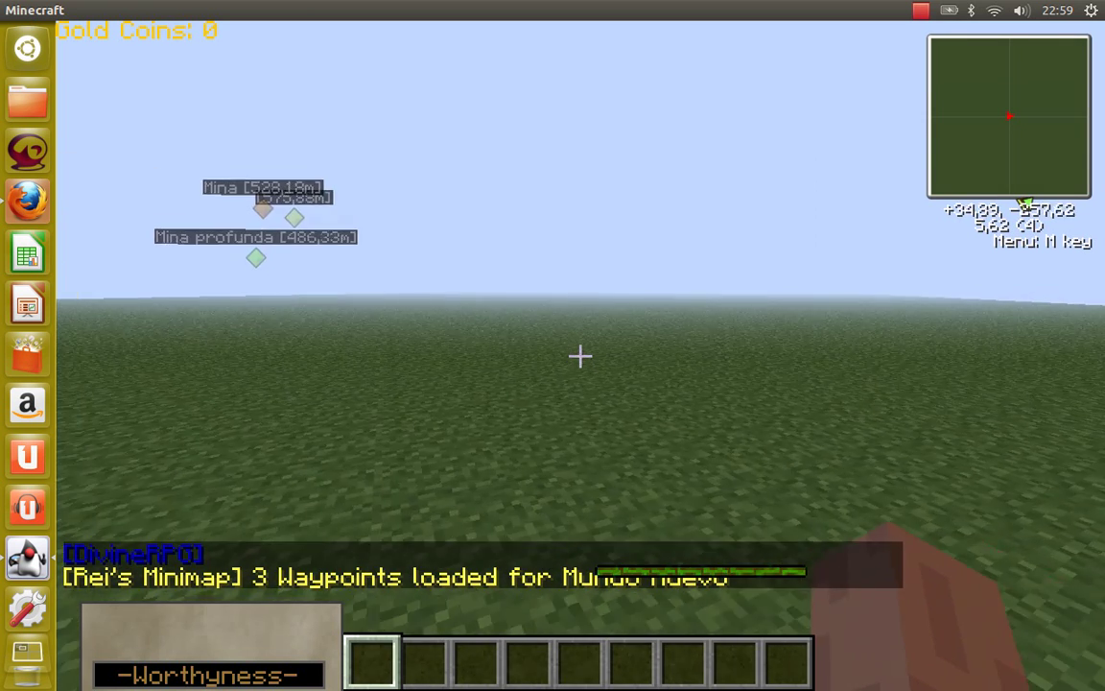
{"action": "key", "text": "Escape"}
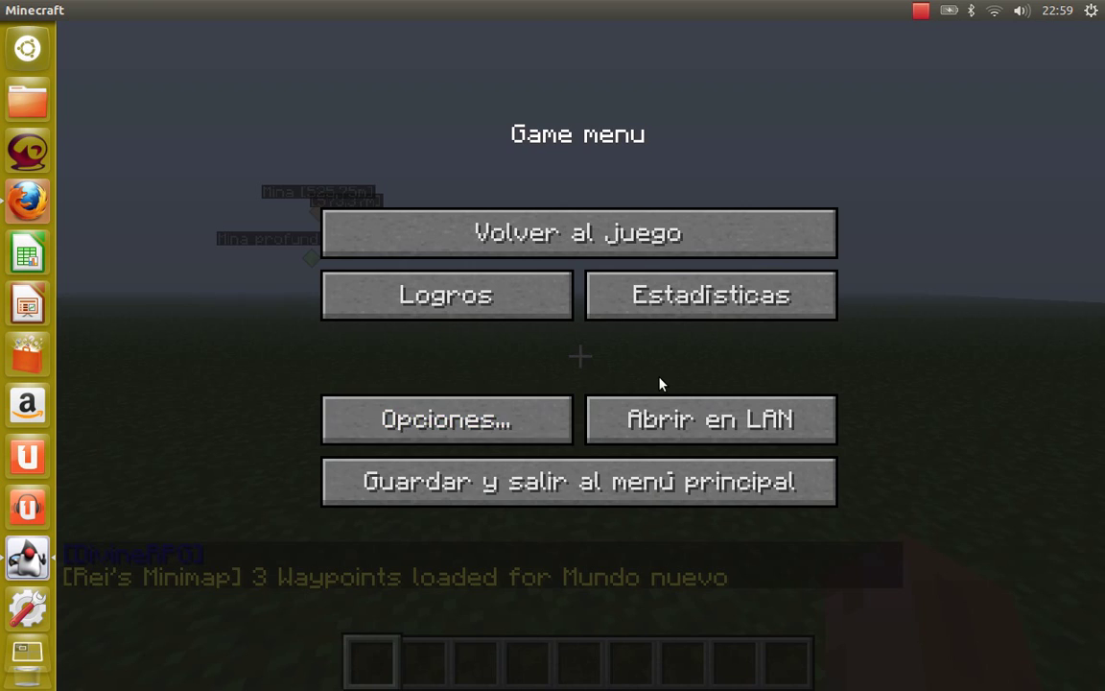
{"action": "key", "text": "Escape"}
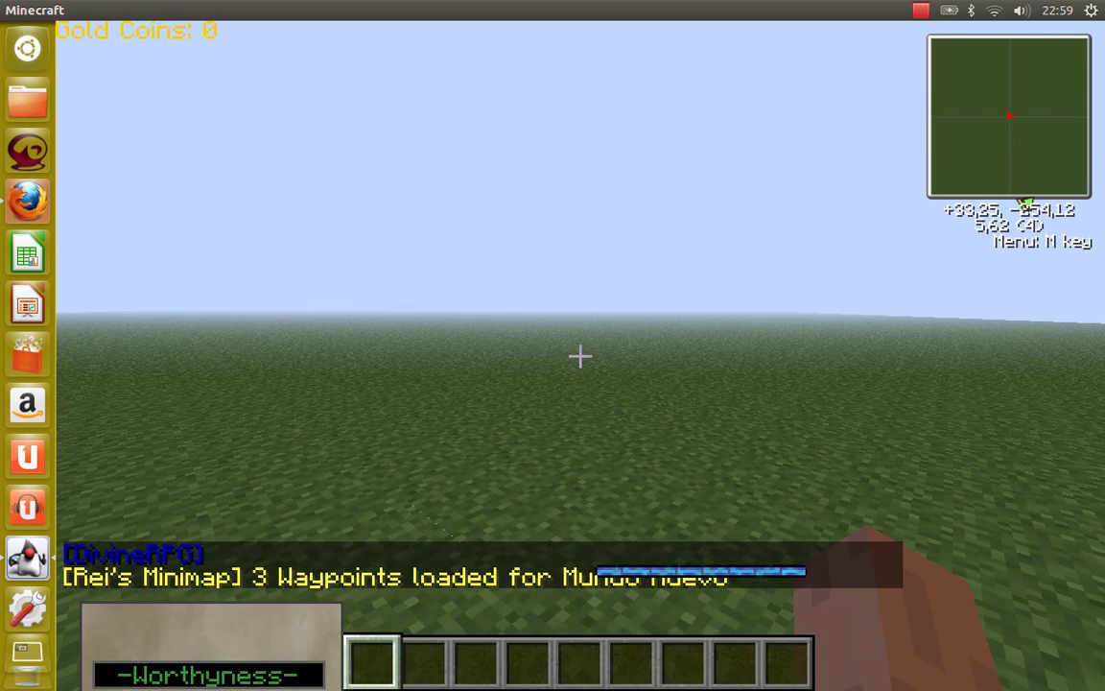
Open the creative inventory and show the Warfield 3 item category on its third page.
{"action": "key", "text": "e"}
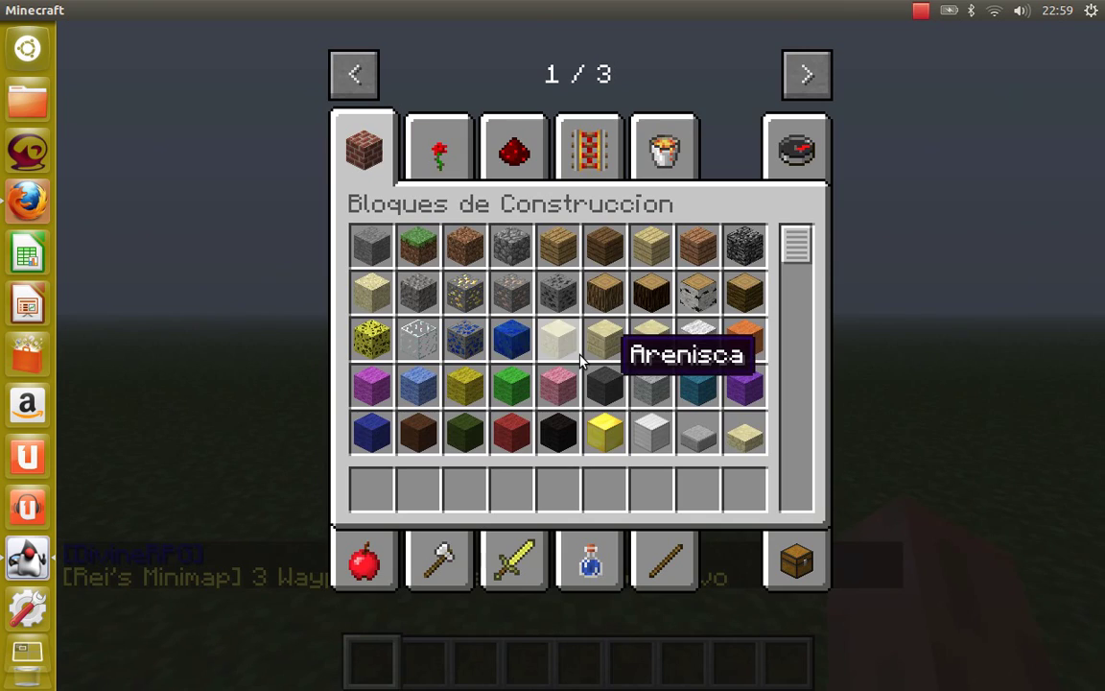
{"action": "left_click", "coordinate": [806, 74]}
{"action": "left_click", "coordinate": [806, 74]}
{"action": "left_click", "coordinate": [374, 148]}
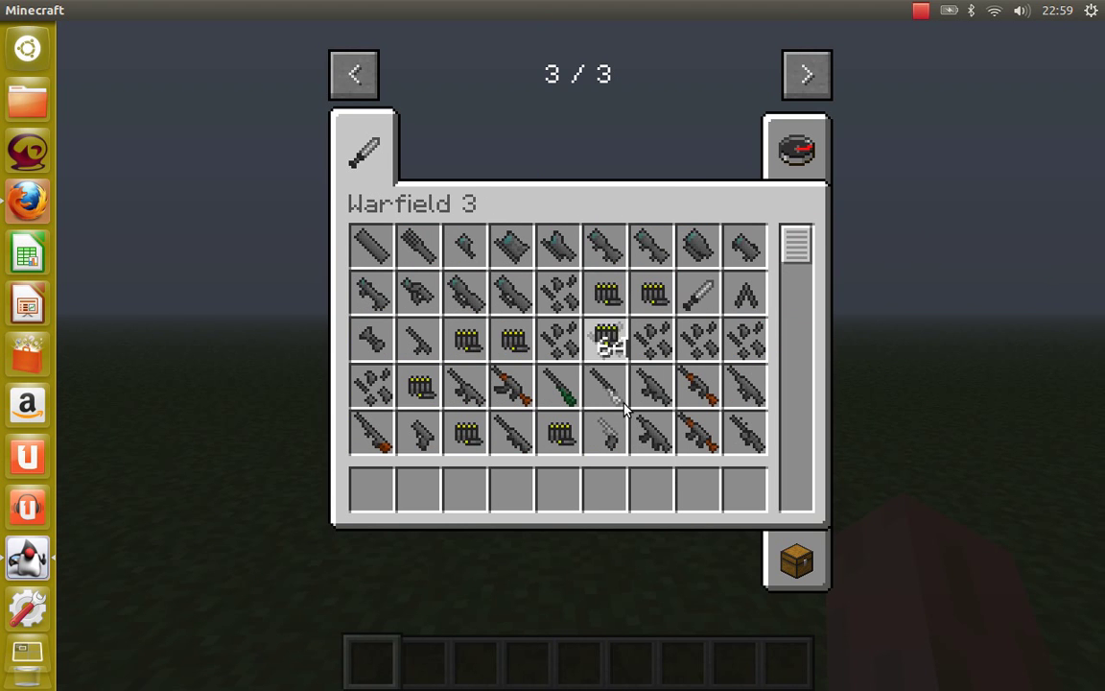
Put a stack of 64 ammunition, a WFScar-L and two other Warfield rifles into adjacent hotbar slots.
{"action": "left_click", "coordinate": [658, 490]}
{"action": "left_click", "coordinate": [653, 433]}
{"action": "left_click", "coordinate": [612, 485]}
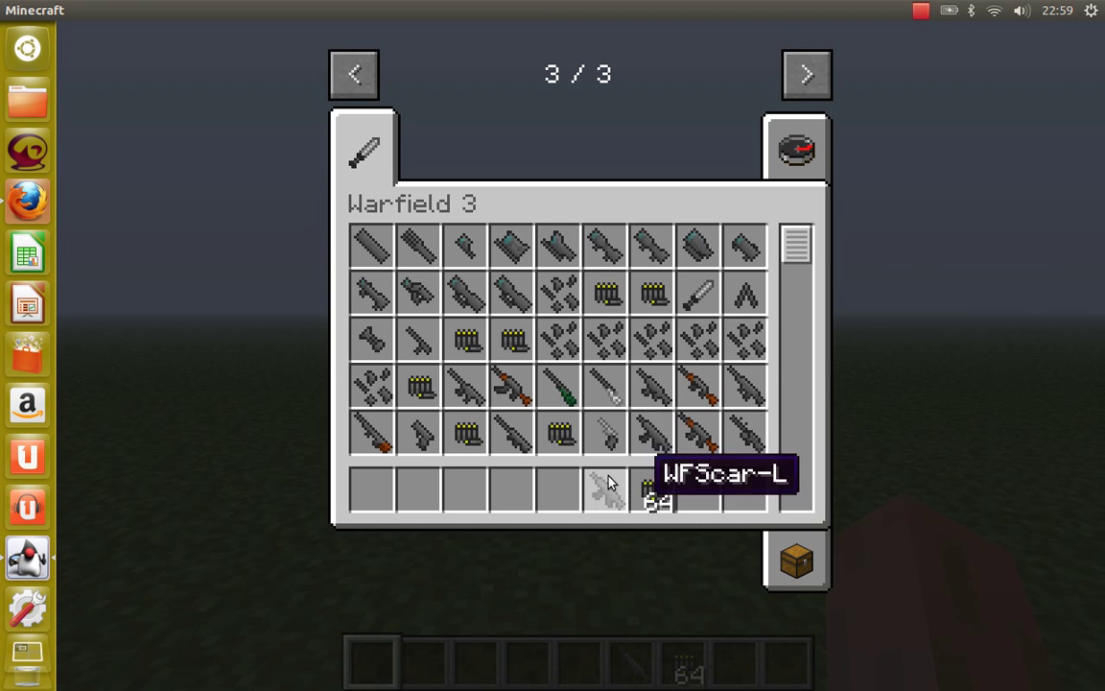
{"action": "left_click", "coordinate": [508, 432]}
{"action": "left_click", "coordinate": [568, 485]}
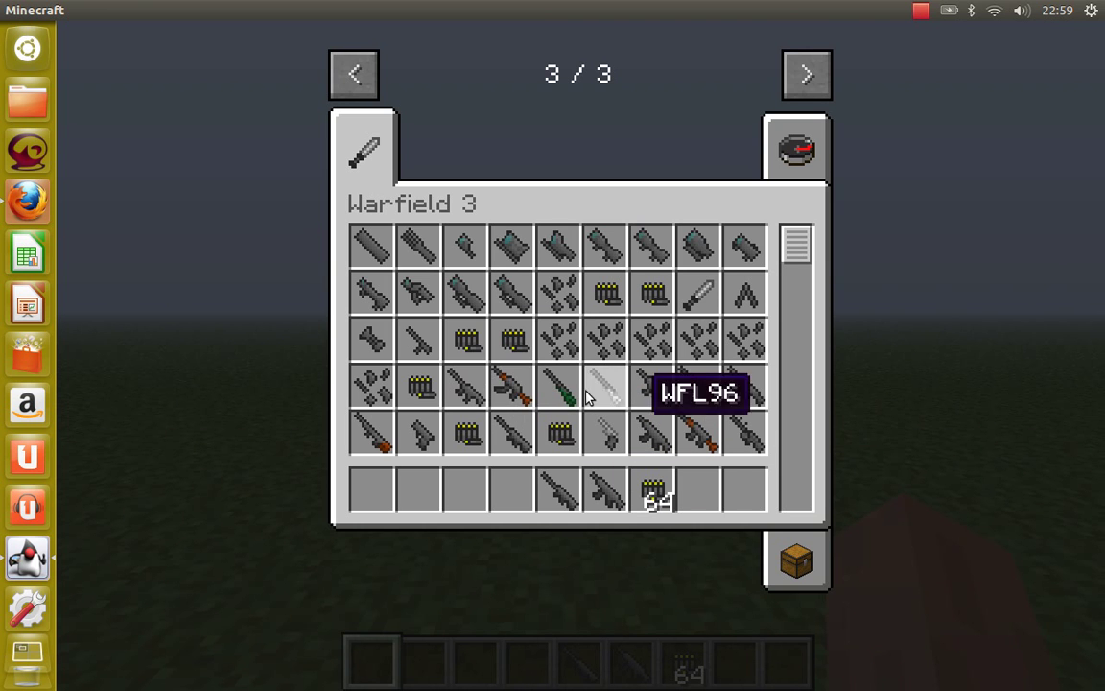
{"action": "left_click", "coordinate": [518, 386]}
{"action": "left_click", "coordinate": [504, 485]}
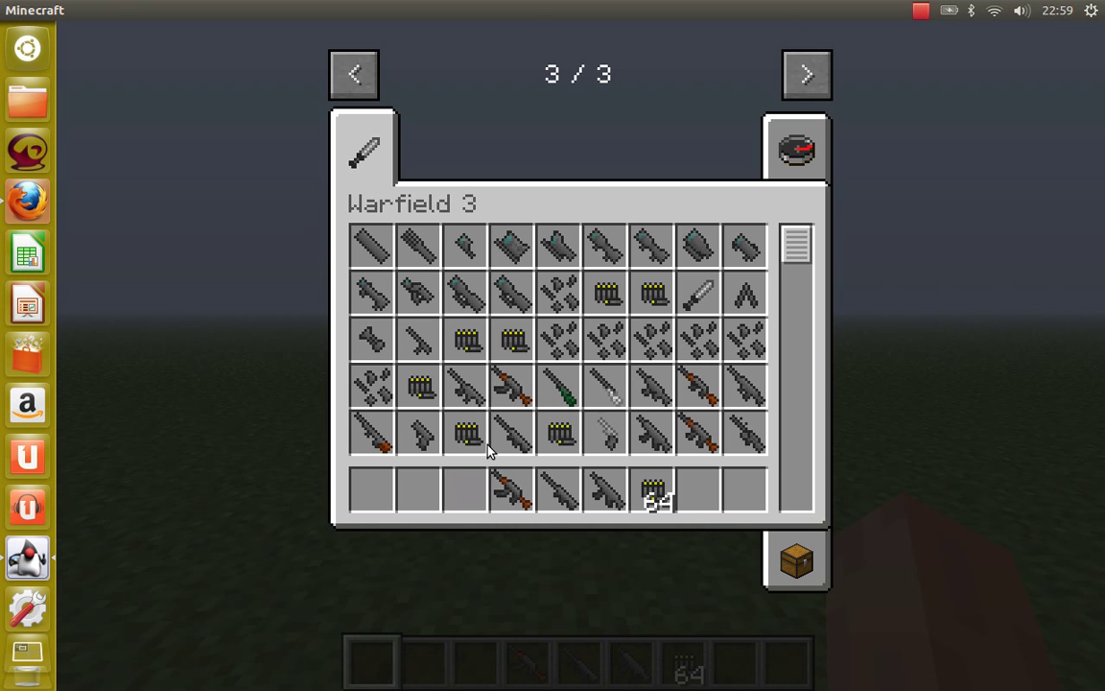